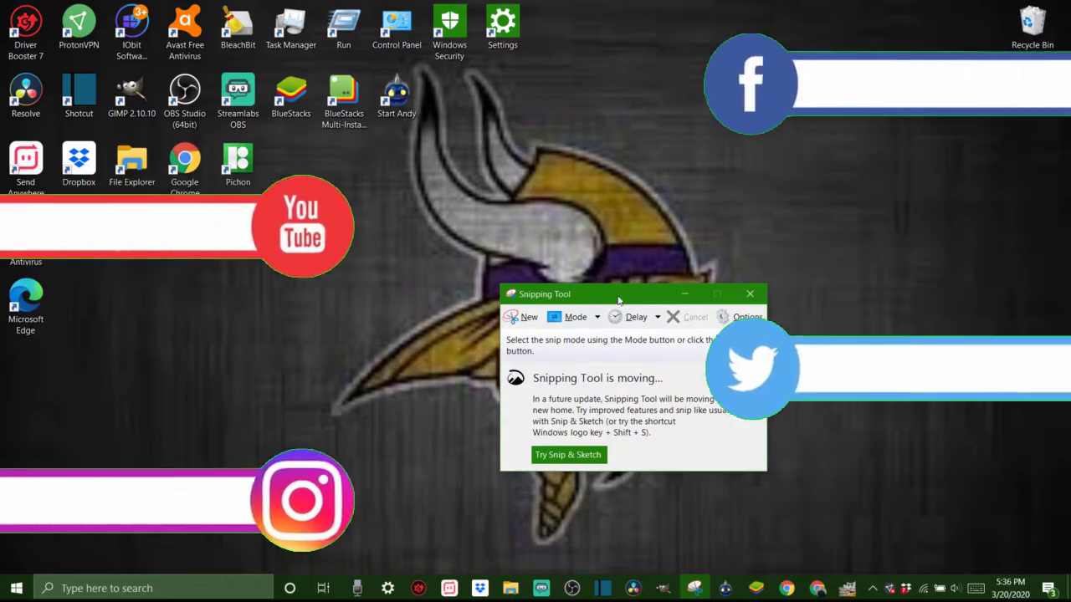
Move the Snipping Tool window clear of the wallpaper and capture a rectangular snip around the Viking logo
left_click_drag(620, 298, 559, 283)
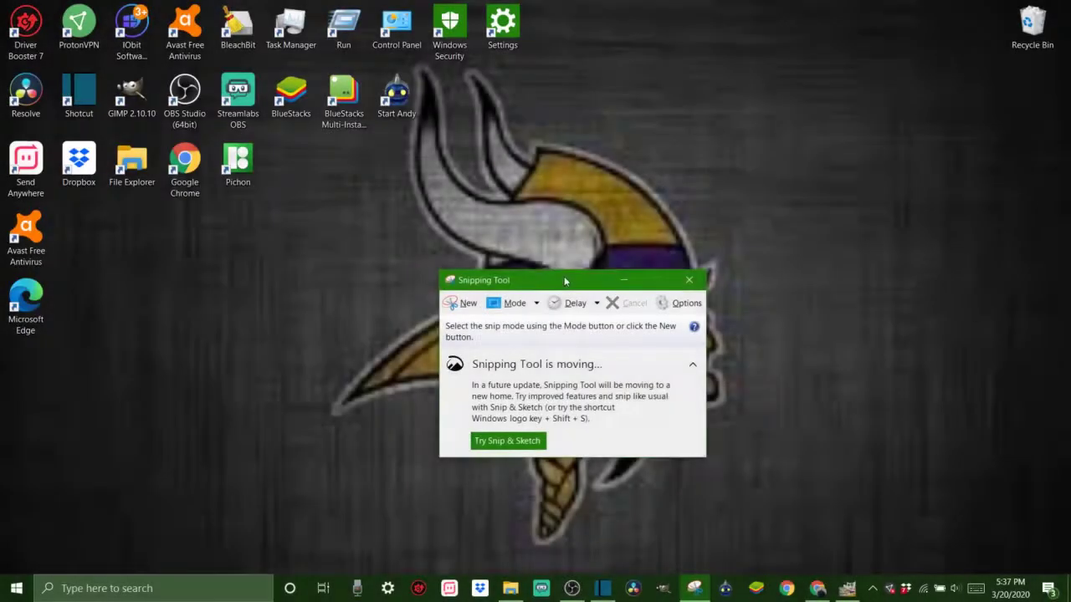
left_click_drag(564, 281, 527, 260)
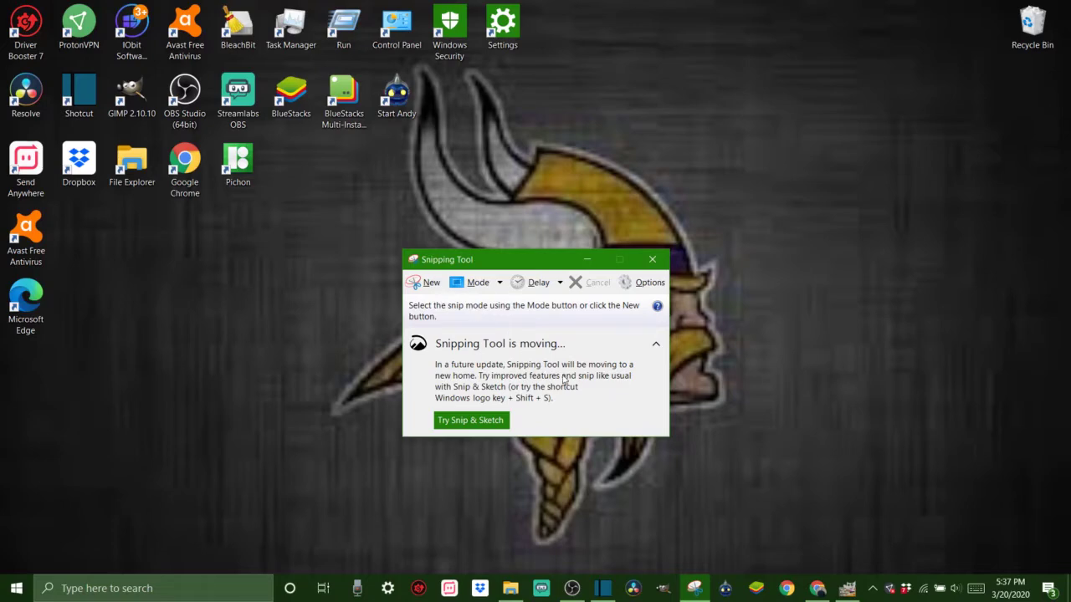
left_click_drag(529, 260, 928, 172)
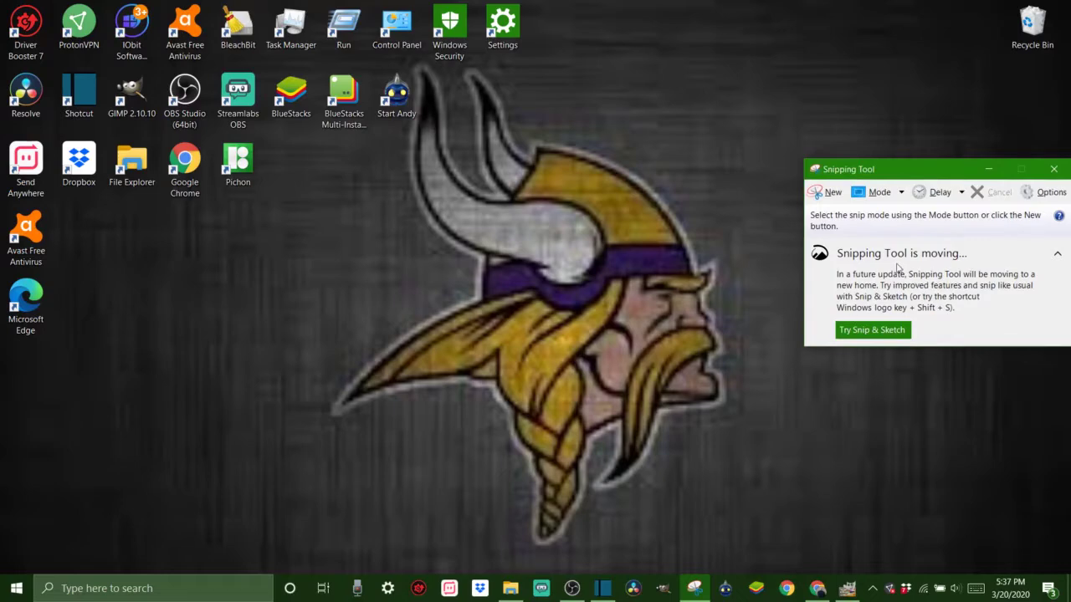
left_click(829, 193)
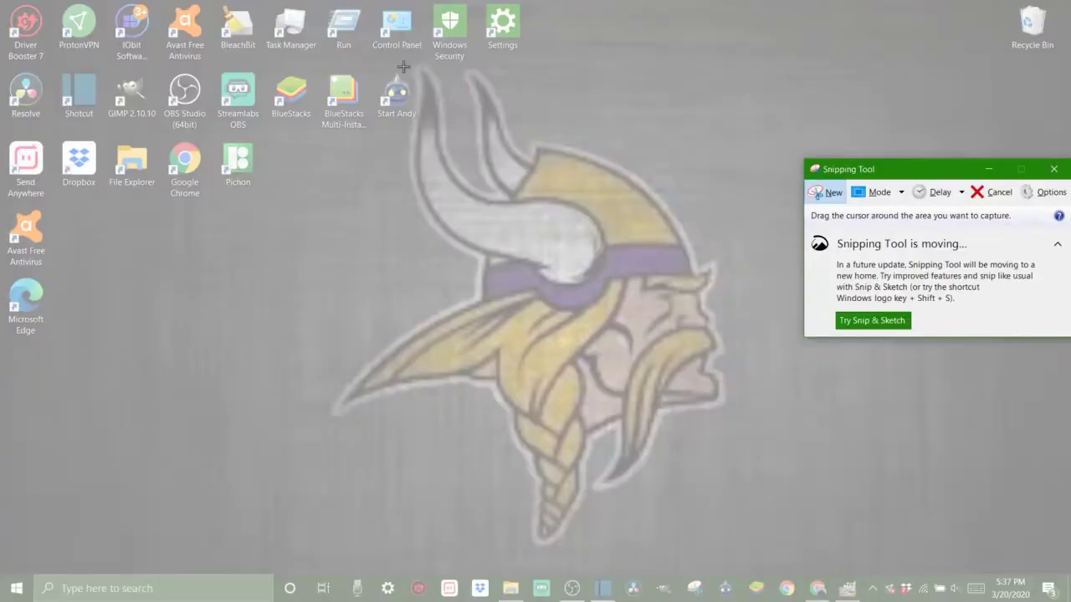
left_click_drag(403, 66, 769, 563)
scroll(769, 544, "down", 1)
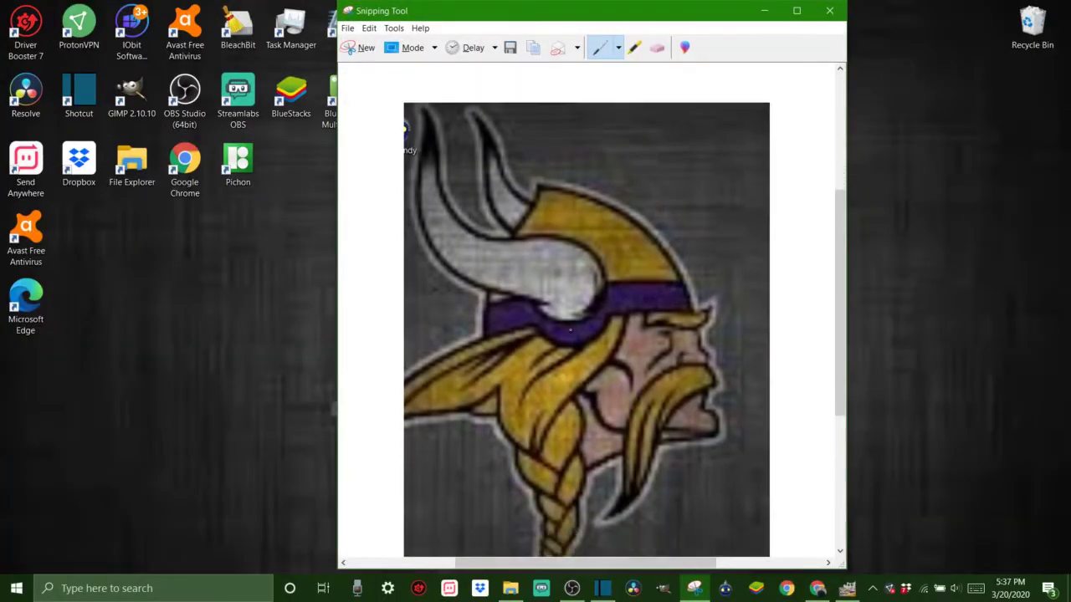
scroll(753, 335, "up", 3)
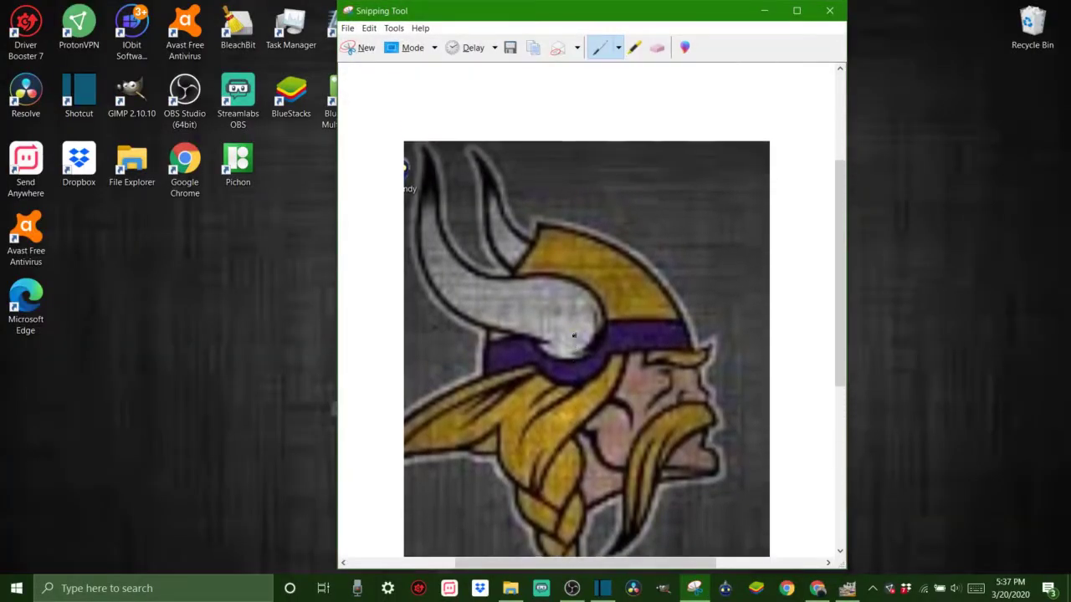
Minimize the snip window, switch to Chrome and load google.com in place of the ProtonVPN sign-up page
left_click(765, 11)
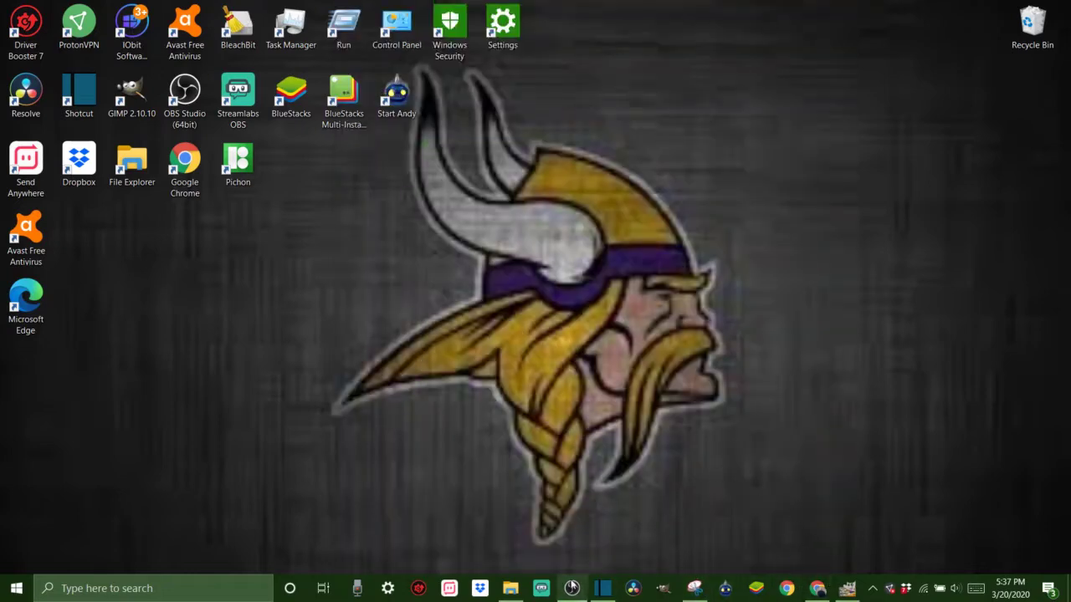
left_click(817, 588)
scroll(519, 412, "up", 1)
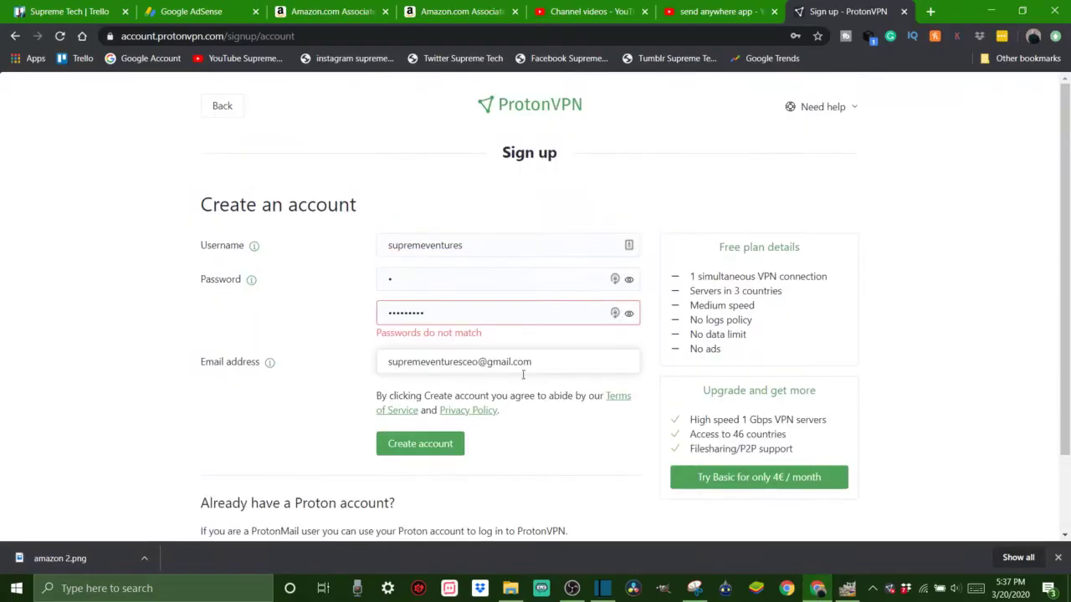
right_click(536, 276)
left_click(597, 149)
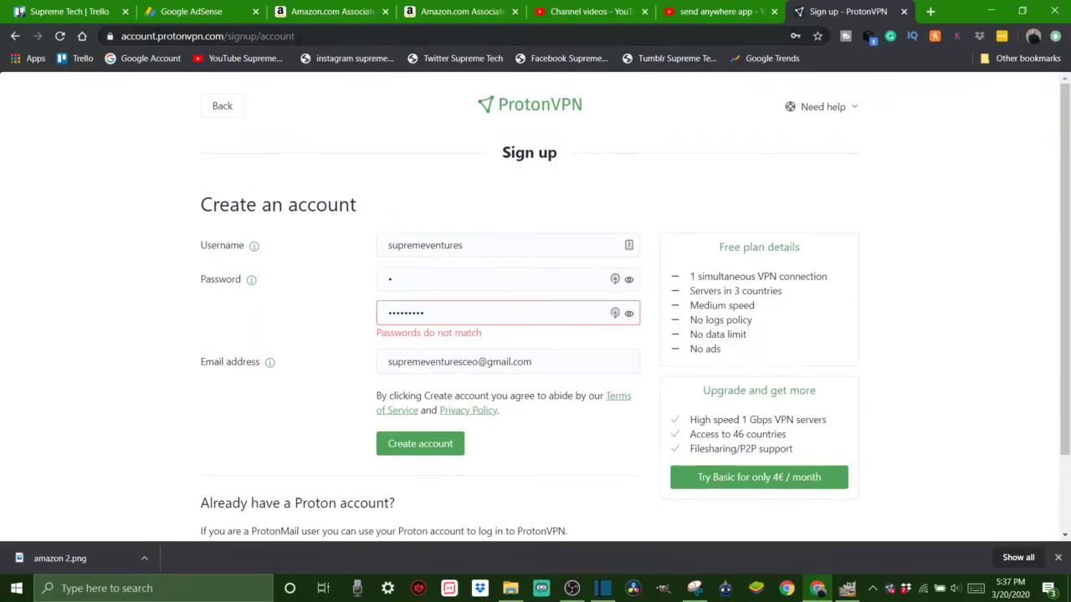
key("ctrl+l")
type("google.com")
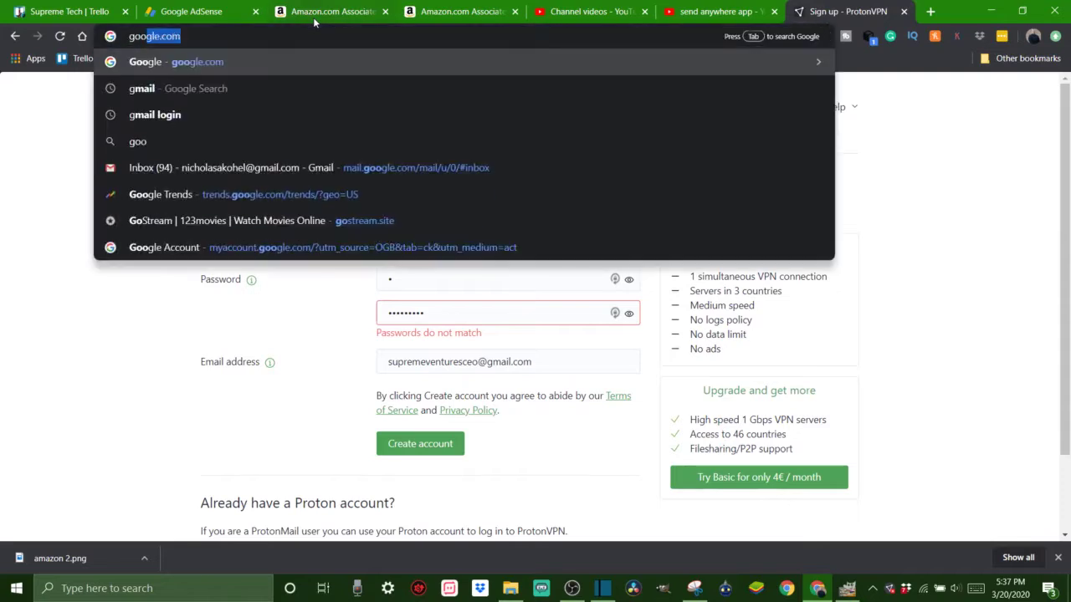
key("Return")
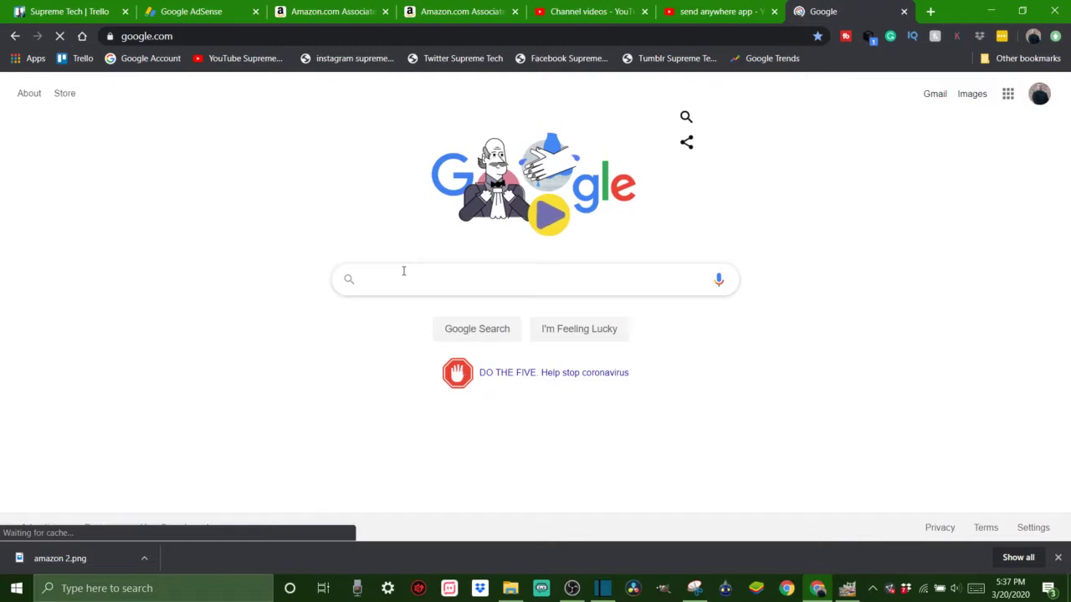
Search Google for "cell phones"
left_click(407, 279)
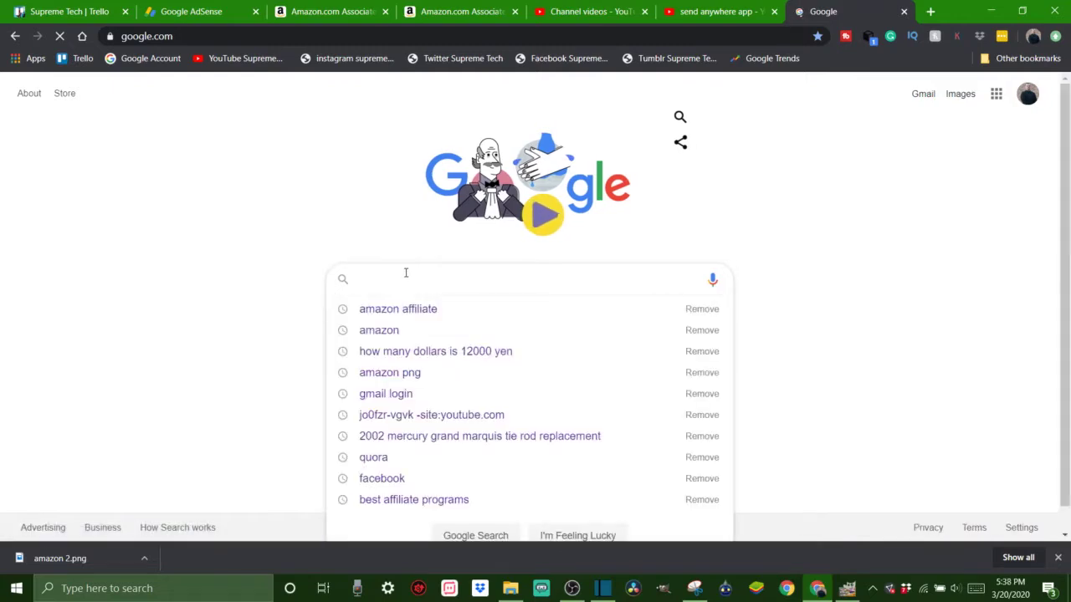
type("cell")
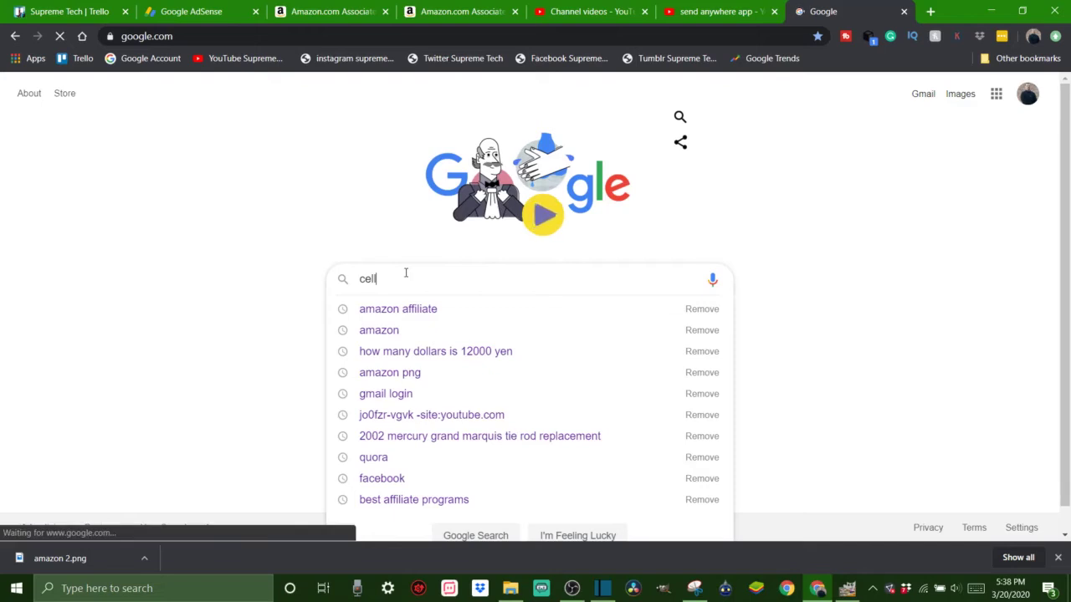
type(" phones")
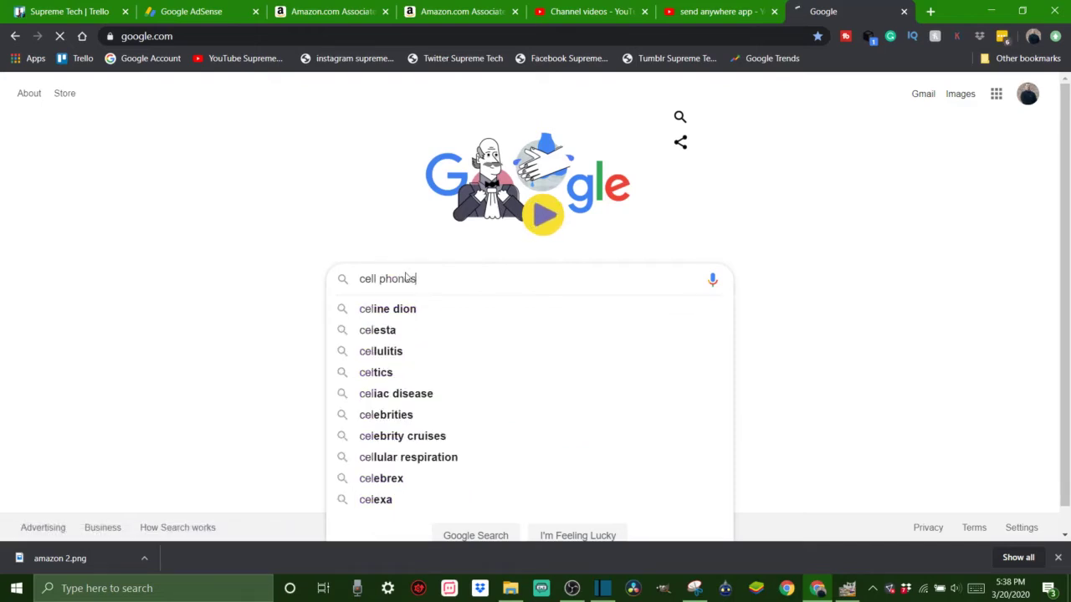
key("Return")
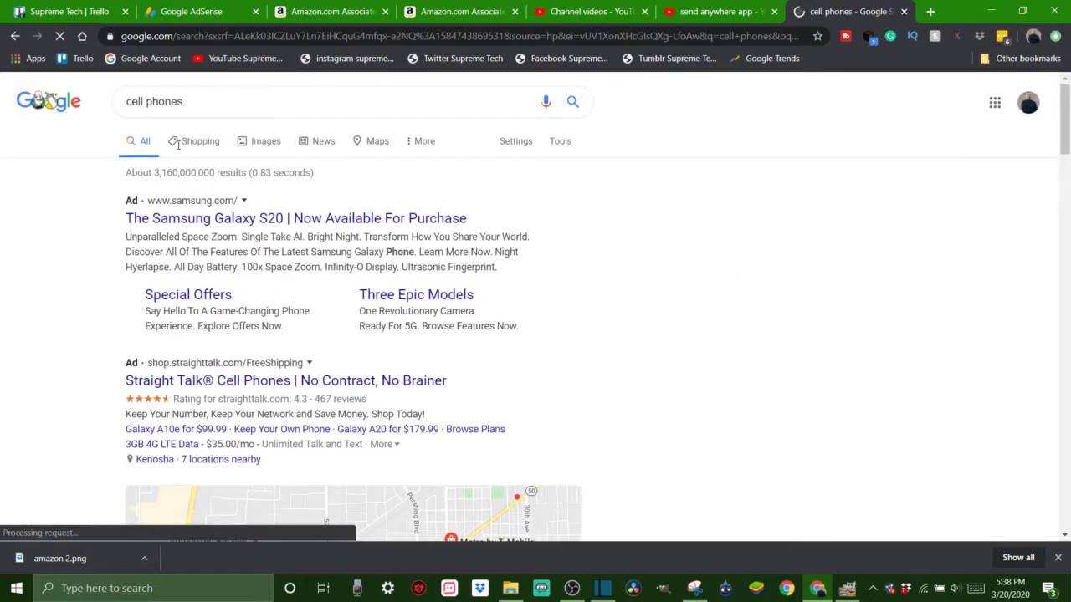
Show the image results and open the preview of Android Central's "Cell Phone Plans" picture
left_click(266, 143)
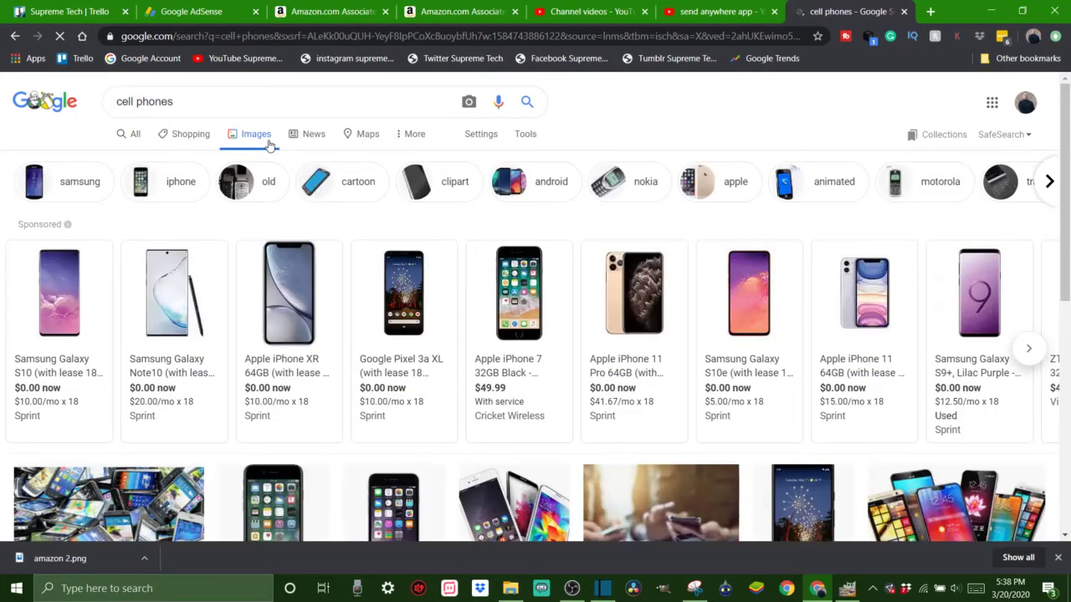
scroll(446, 414, "down", 3)
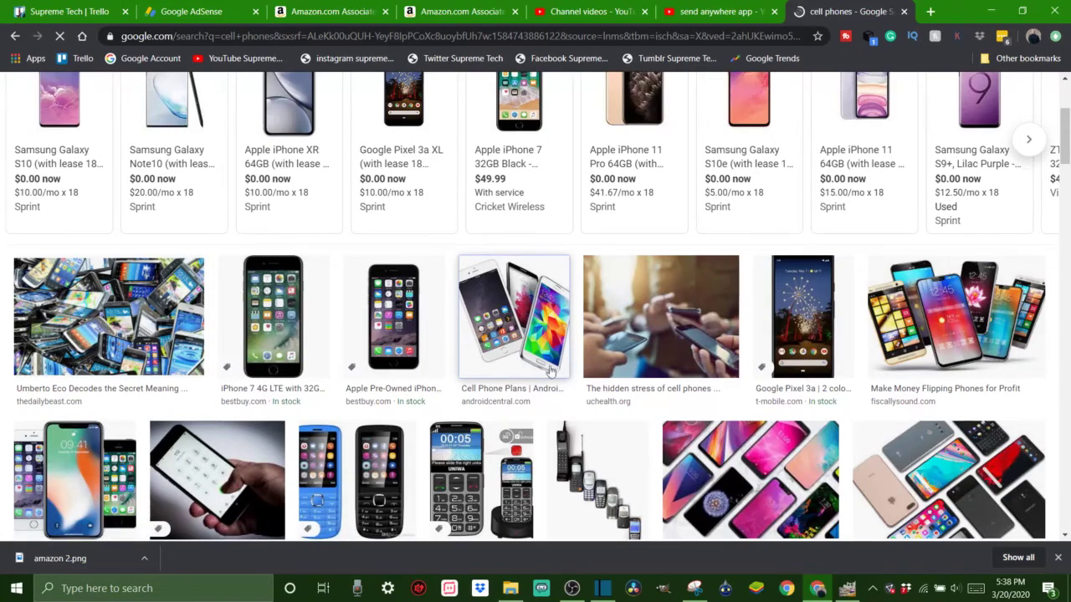
left_click(505, 314)
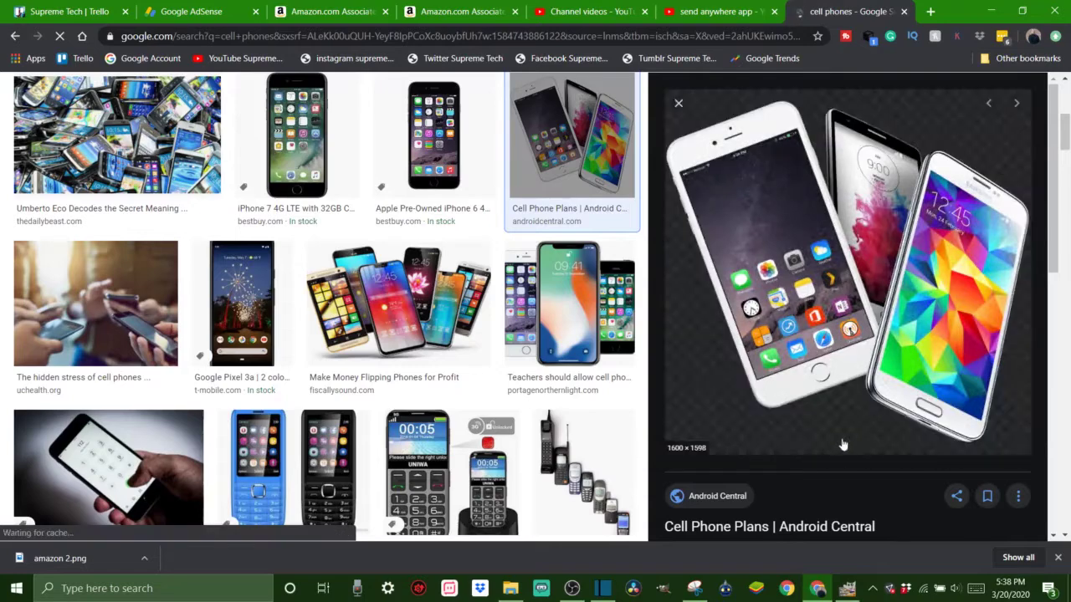
Return to Snipping Tool and capture a new rectangular snip around the white phone in the previewed picture
left_click(694, 589)
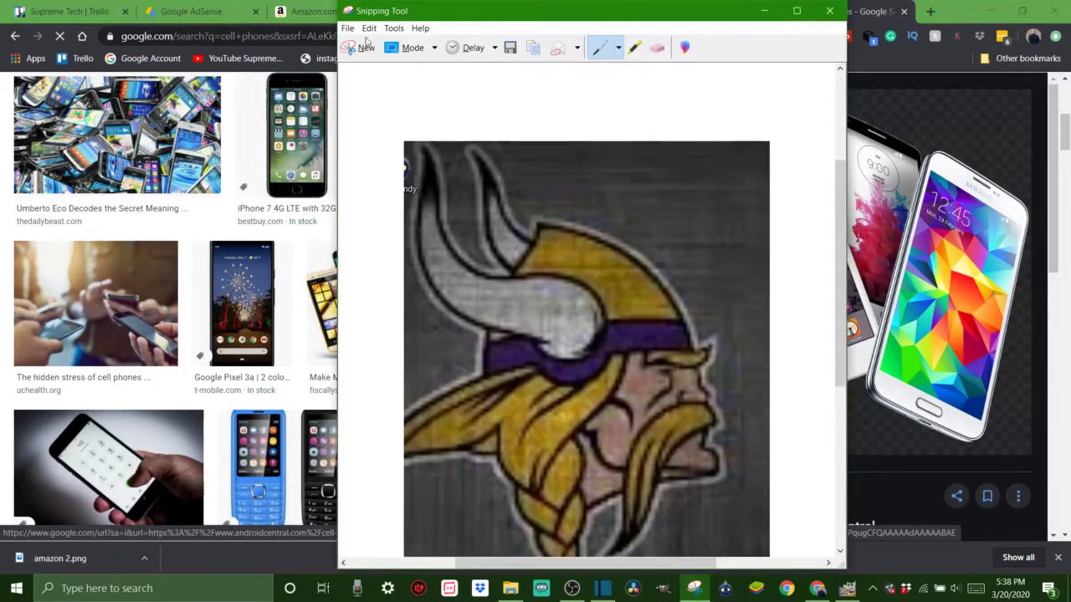
left_click(353, 48)
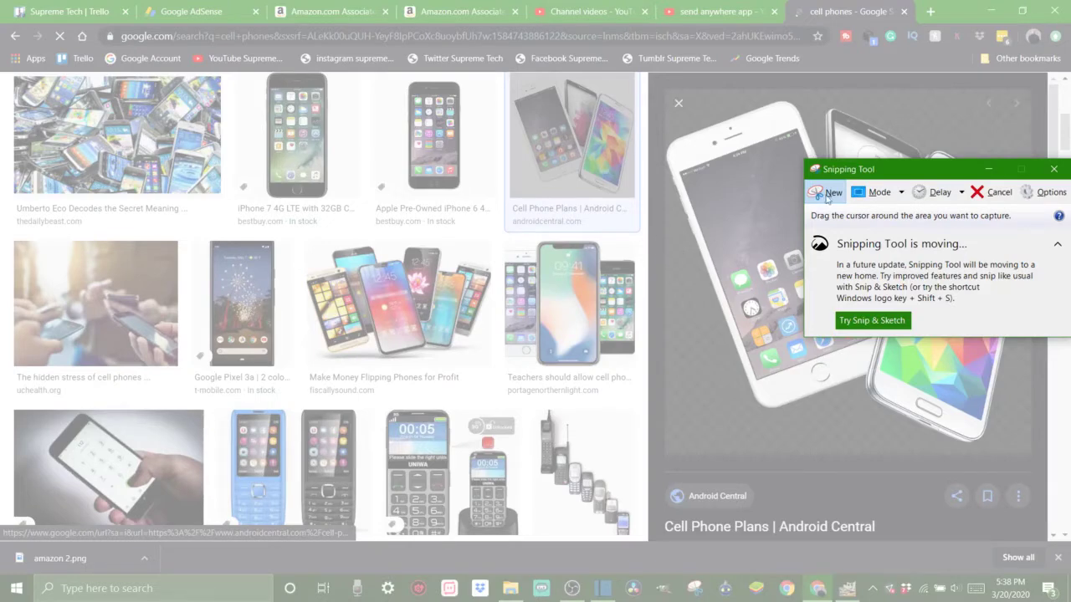
left_click_drag(853, 169, 275, 193)
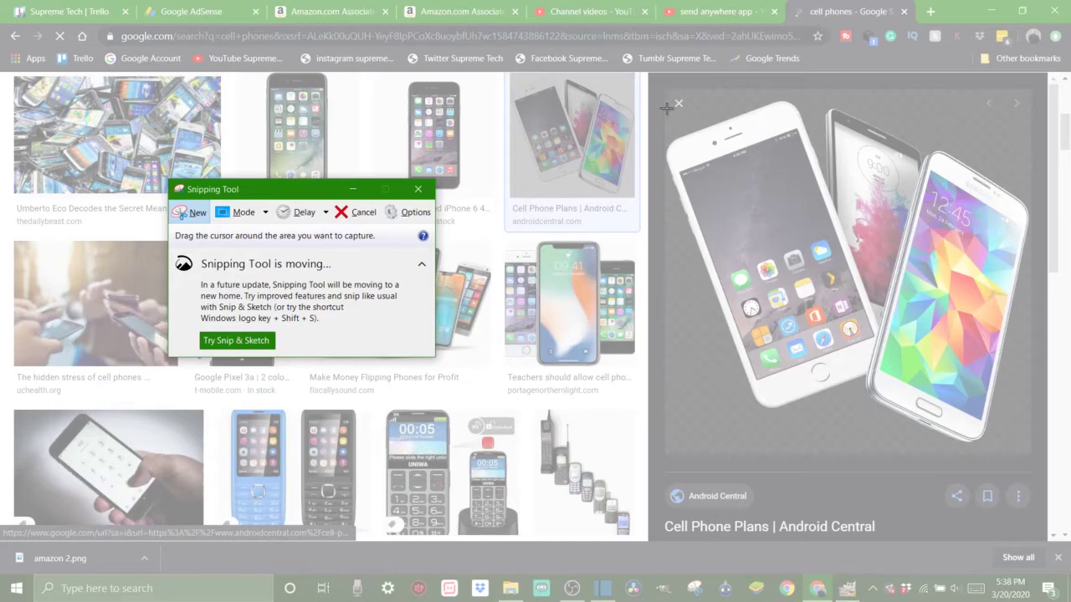
left_click_drag(668, 95, 883, 412)
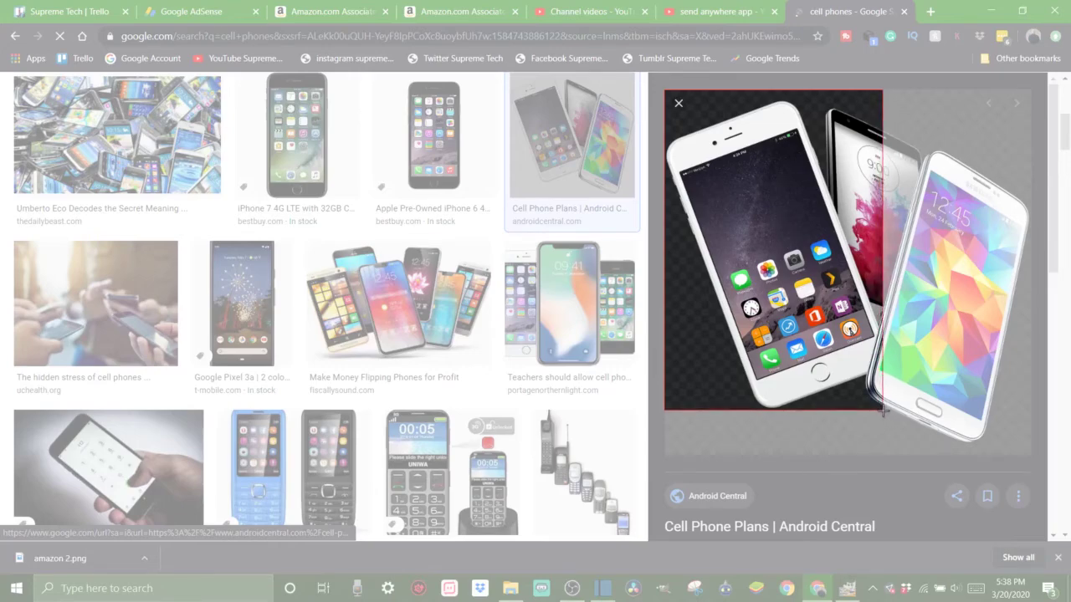
left_click_drag(883, 412, 883, 412)
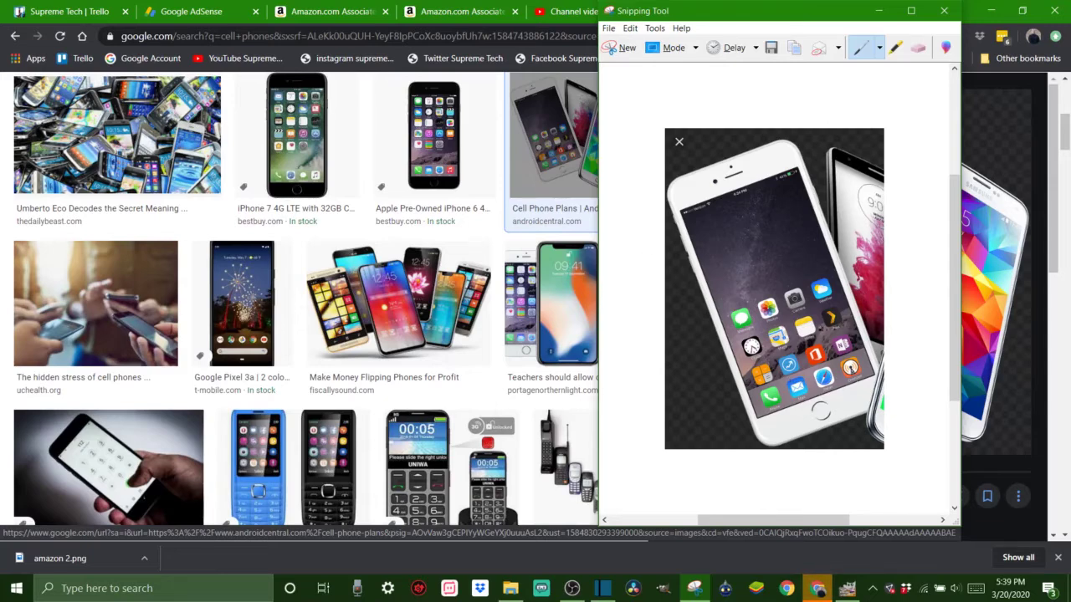
Save the phone snip in the Pictures folder as a PNG named "test 1" and move the snip window over the image results
left_click(609, 28)
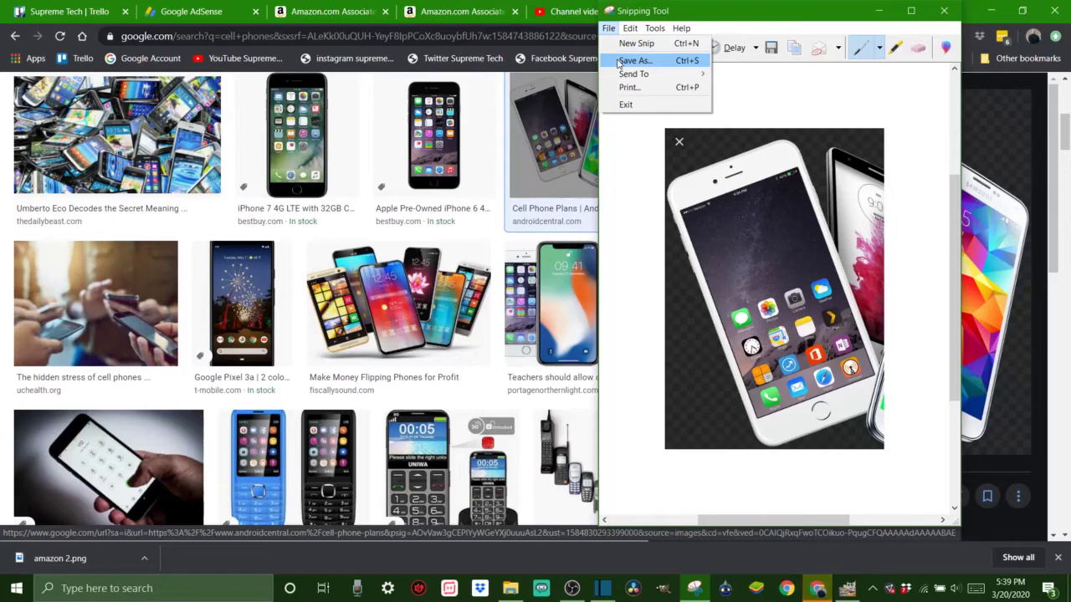
left_click(619, 61)
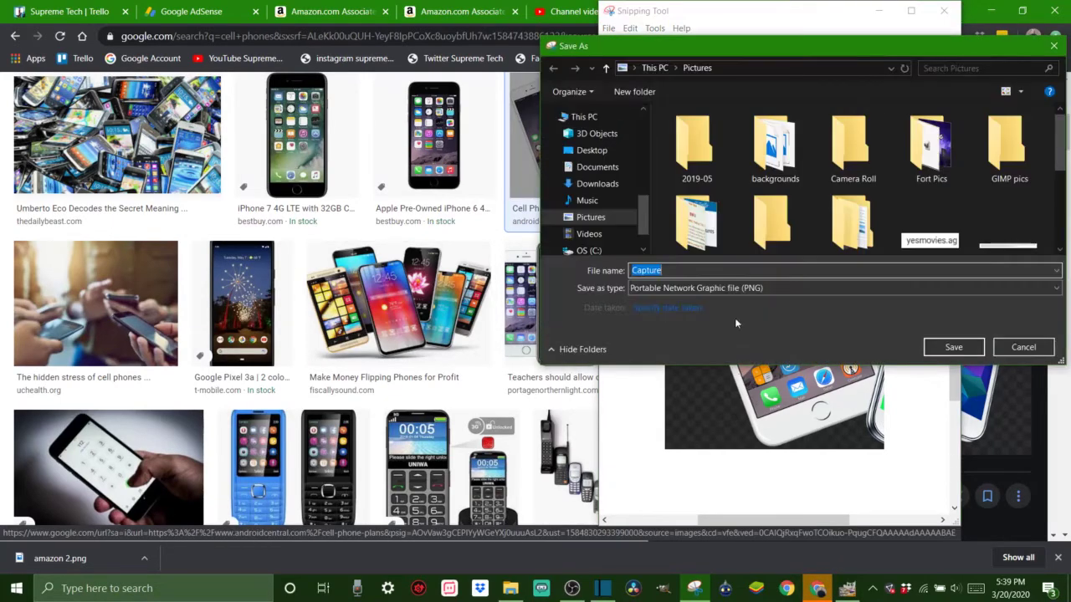
left_click(717, 269)
left_click_drag(717, 268, 617, 252)
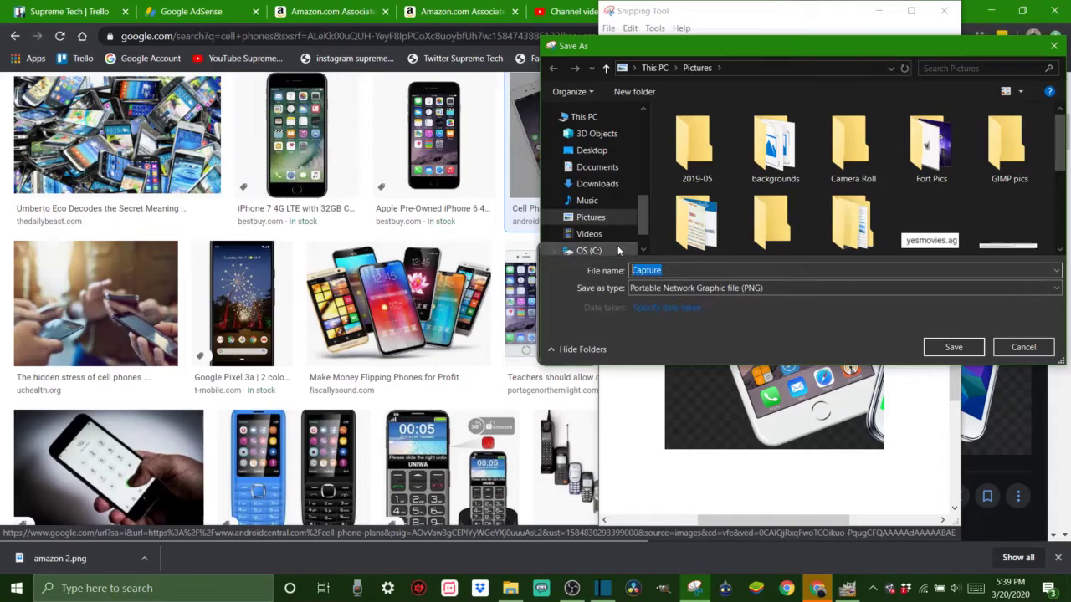
type("test 1")
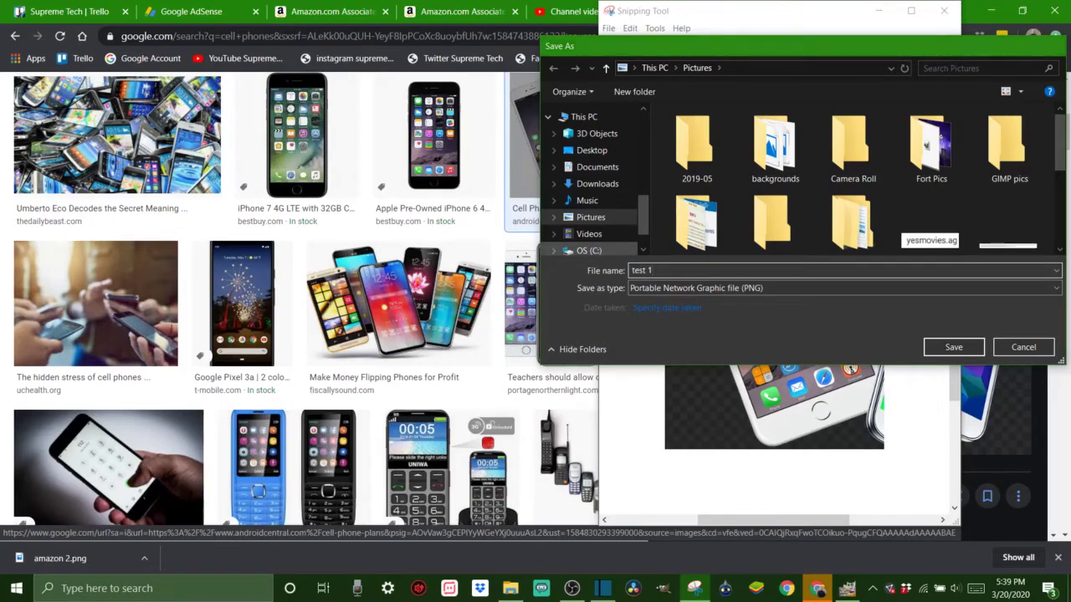
key("Return")
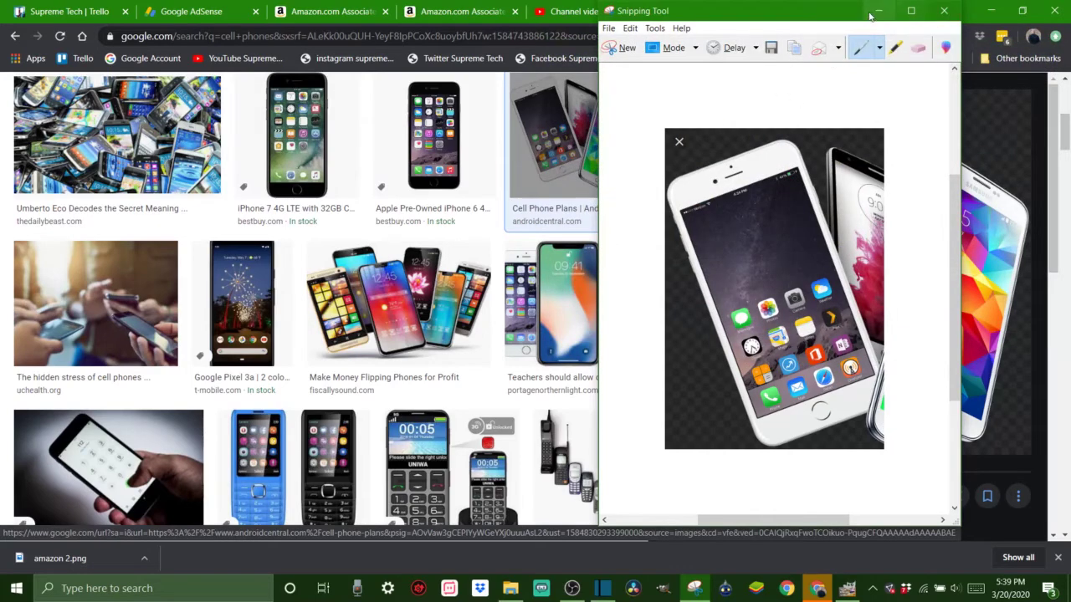
left_click_drag(837, 14, 684, 92)
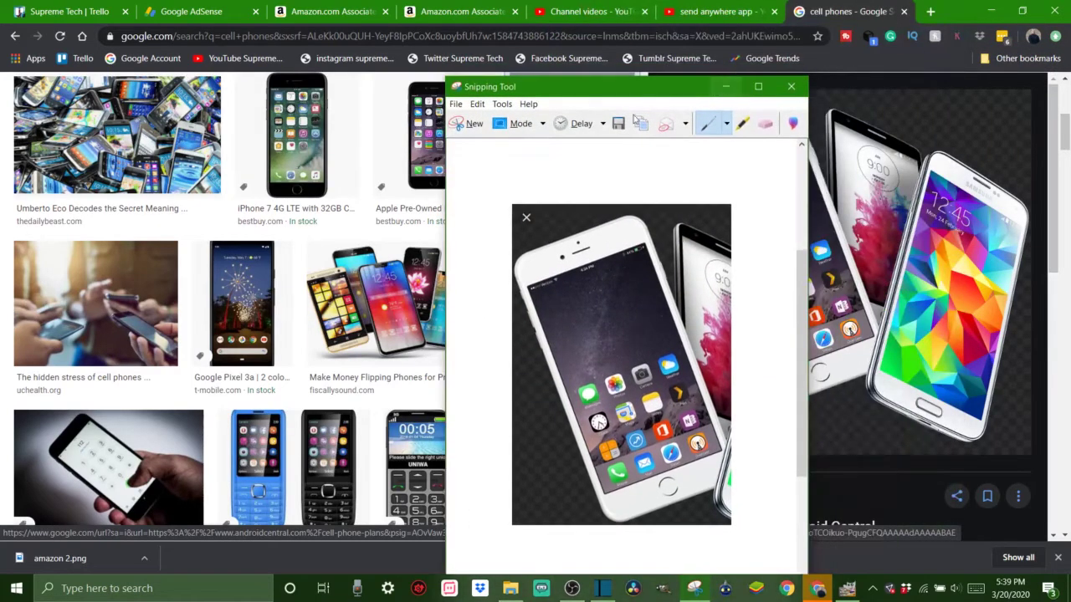
left_click(456, 103)
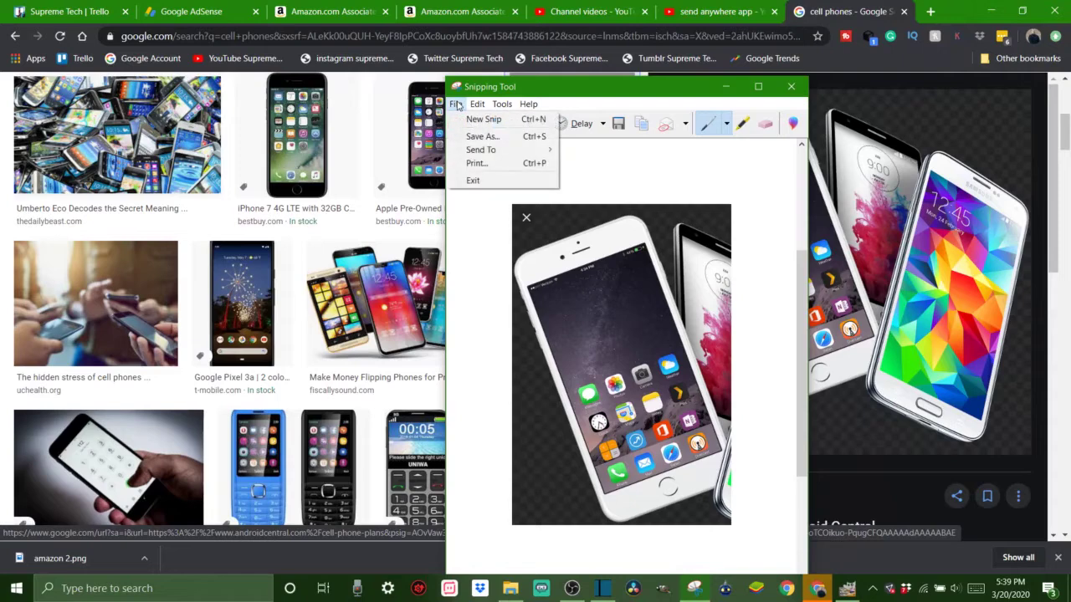
left_click(480, 122)
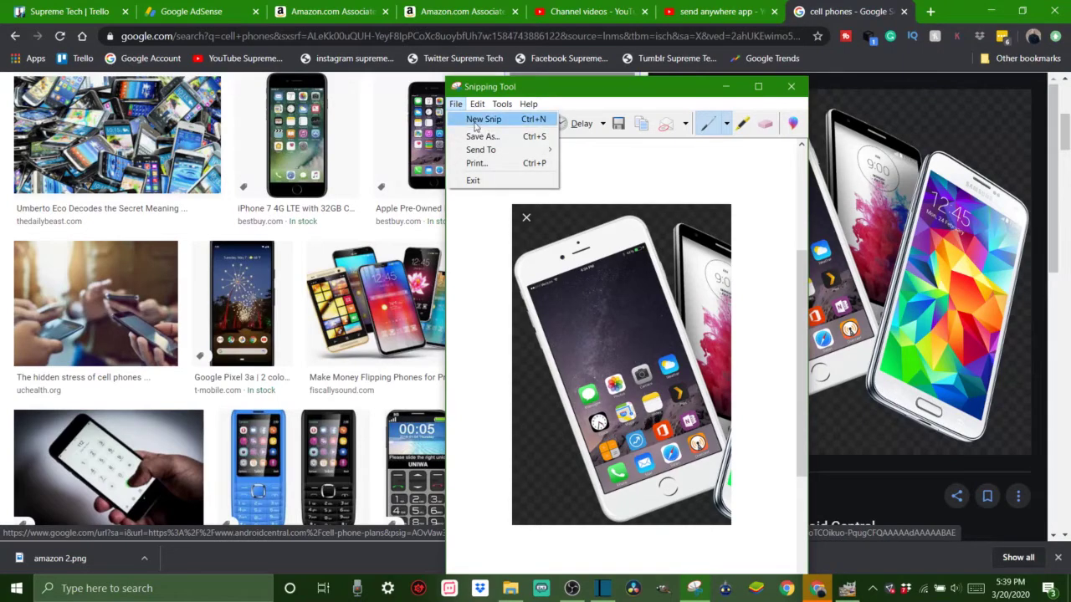
left_click(464, 206)
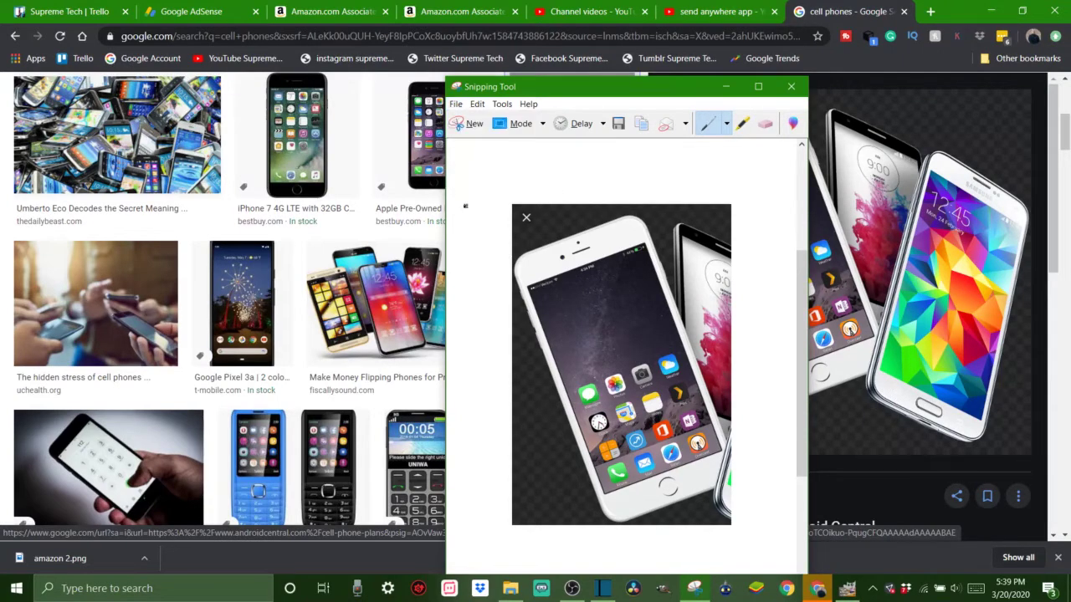
left_click(478, 104)
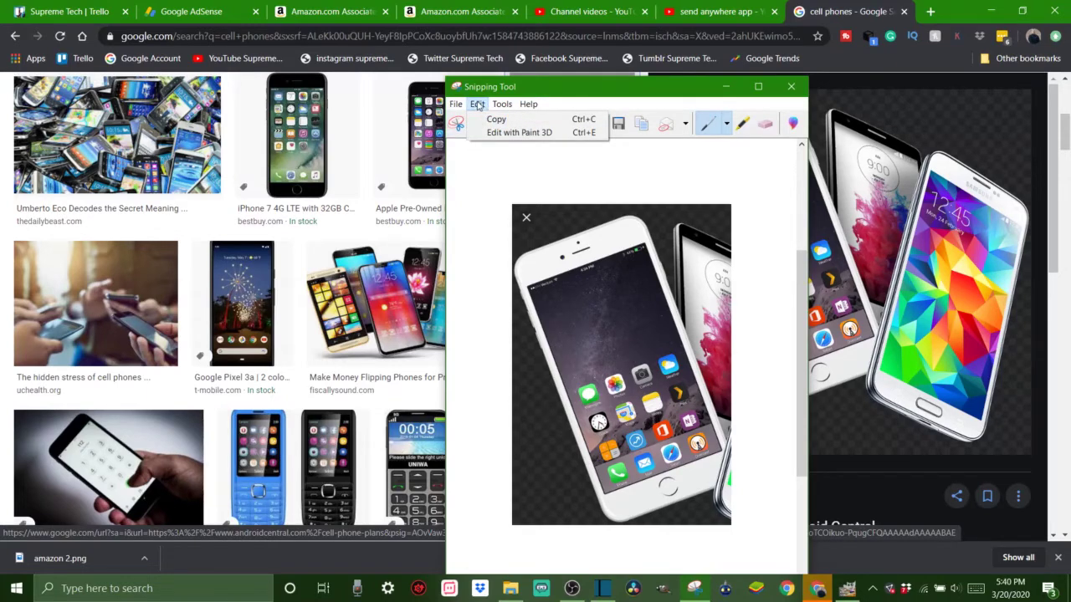
mouse_move(502, 104)
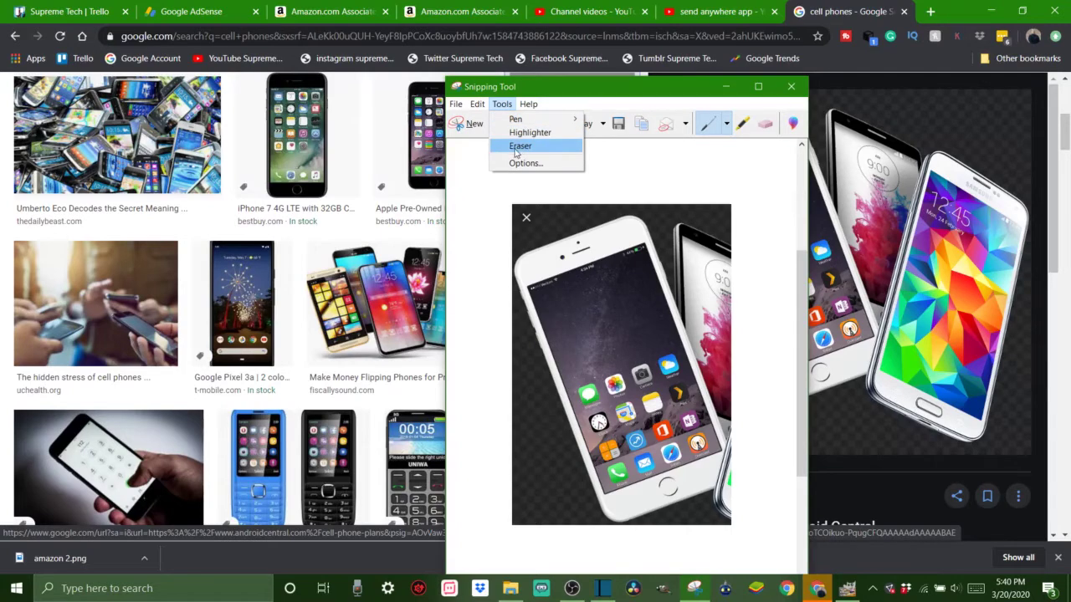
left_click(518, 148)
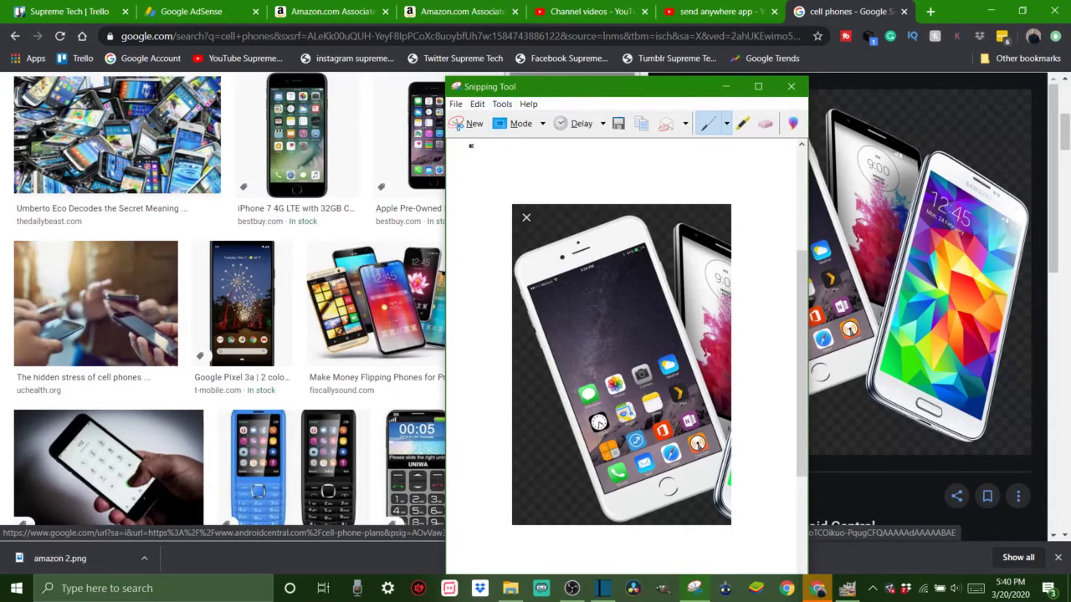
Set the capture mode to Free-form Snip and capture a new snip traced around the white phone in the previewed picture
left_click(542, 123)
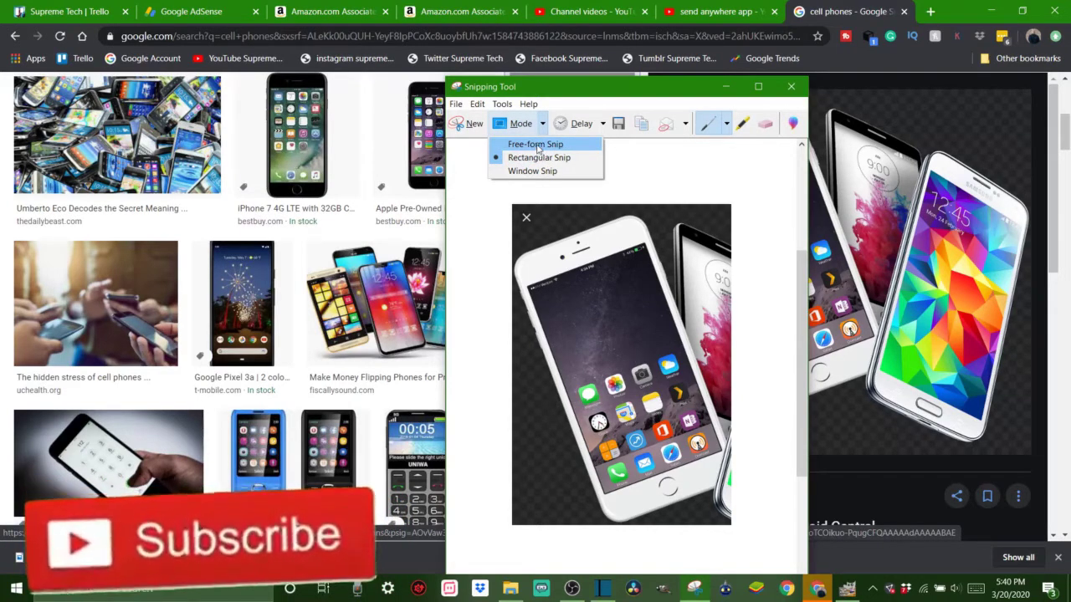
left_click(540, 144)
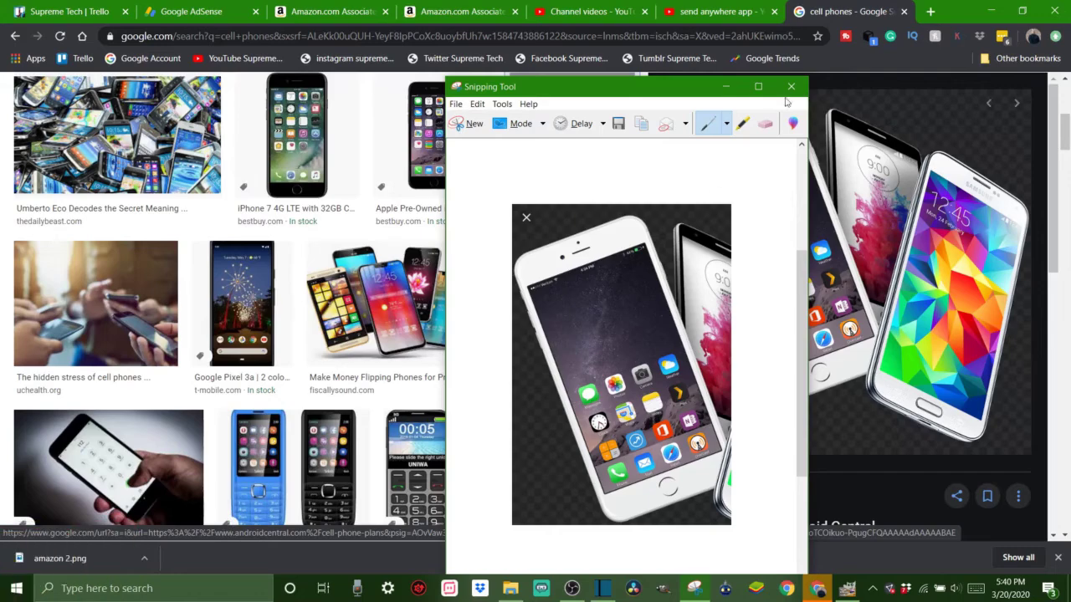
left_click(469, 124)
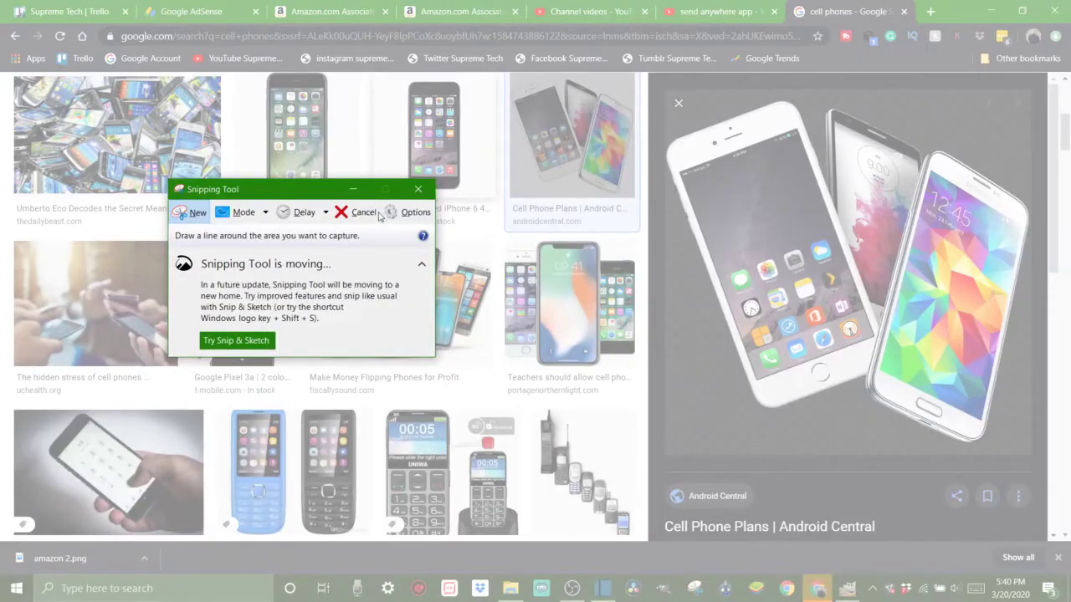
left_click_drag(730, 124, 778, 104)
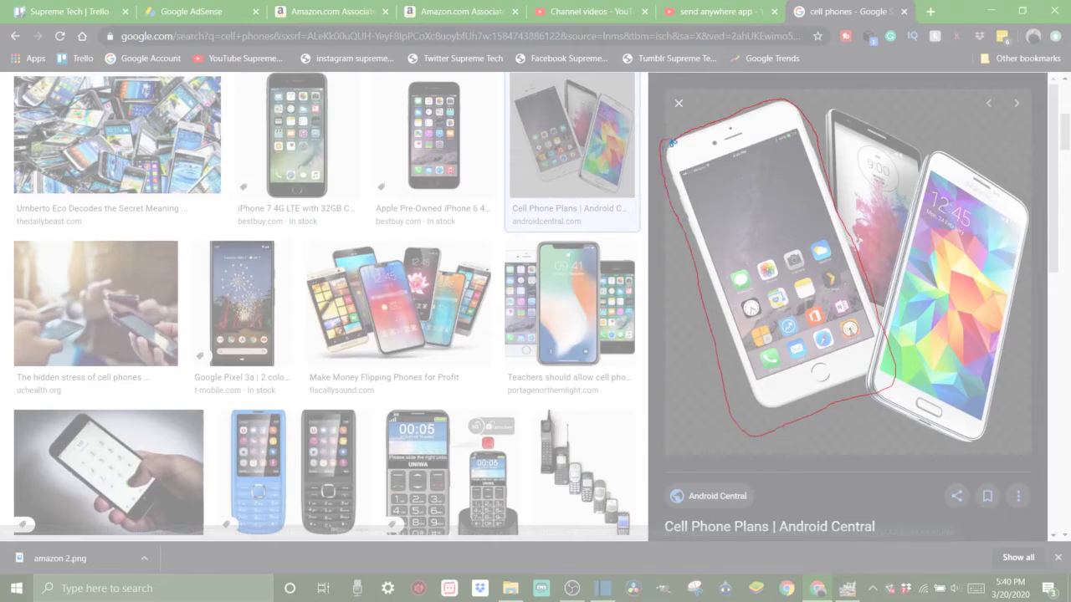
left_click_drag(694, 134, 697, 131)
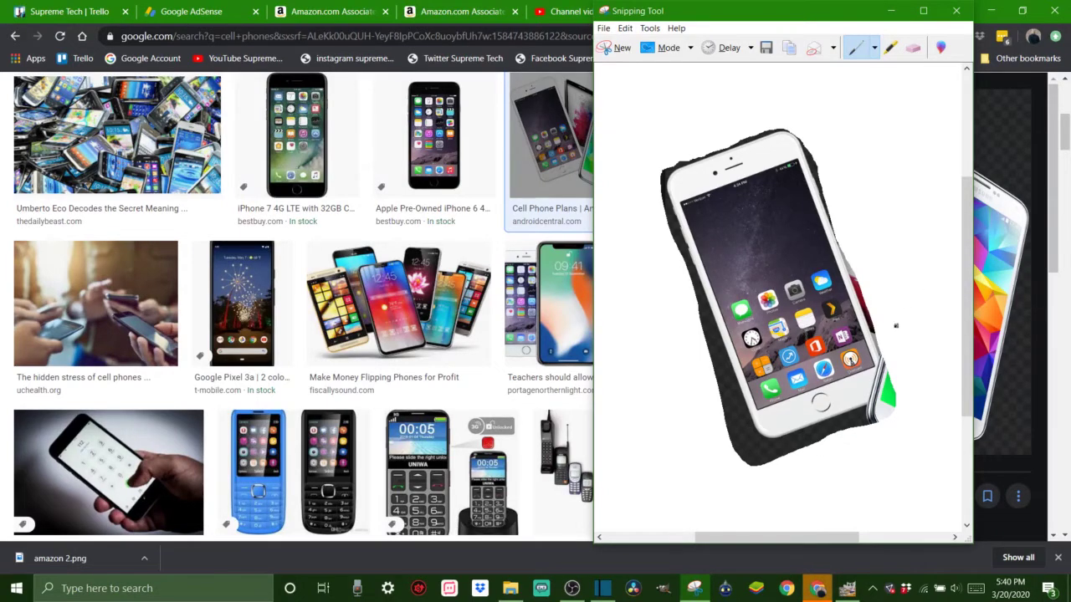
Switch the capture mode to Window Snip and move the snip window off the phone picture preview
left_click(682, 49)
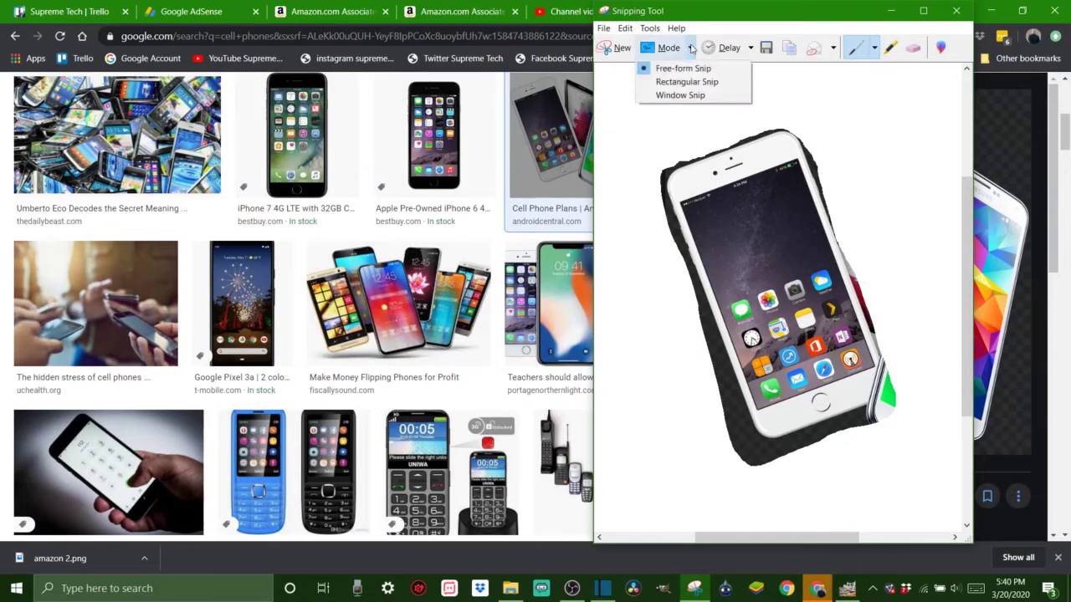
left_click(678, 96)
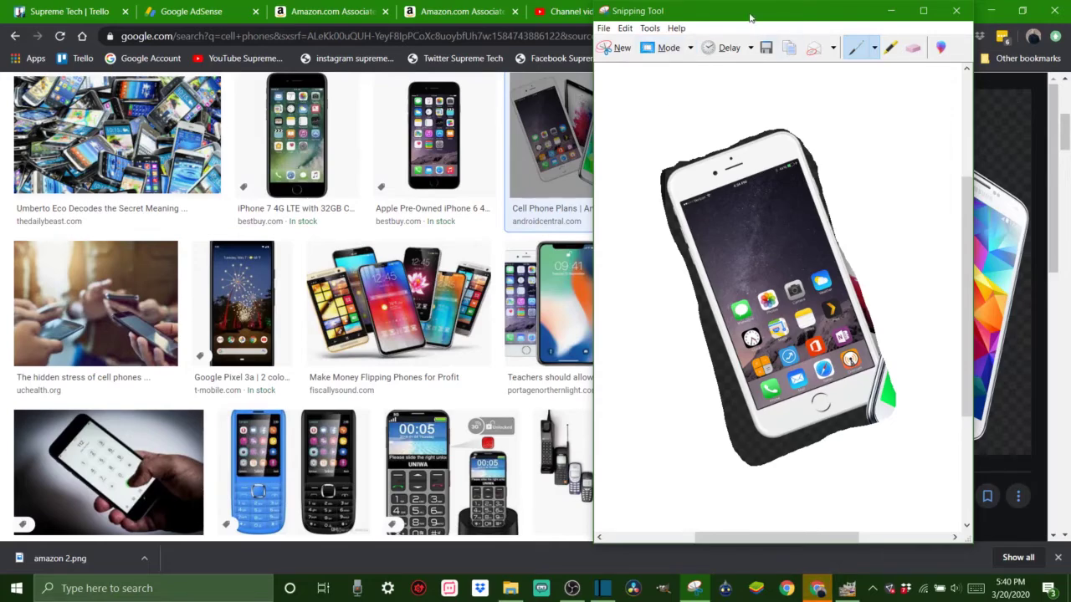
left_click_drag(750, 18, 331, 168)
left_click(789, 249)
left_click(789, 249)
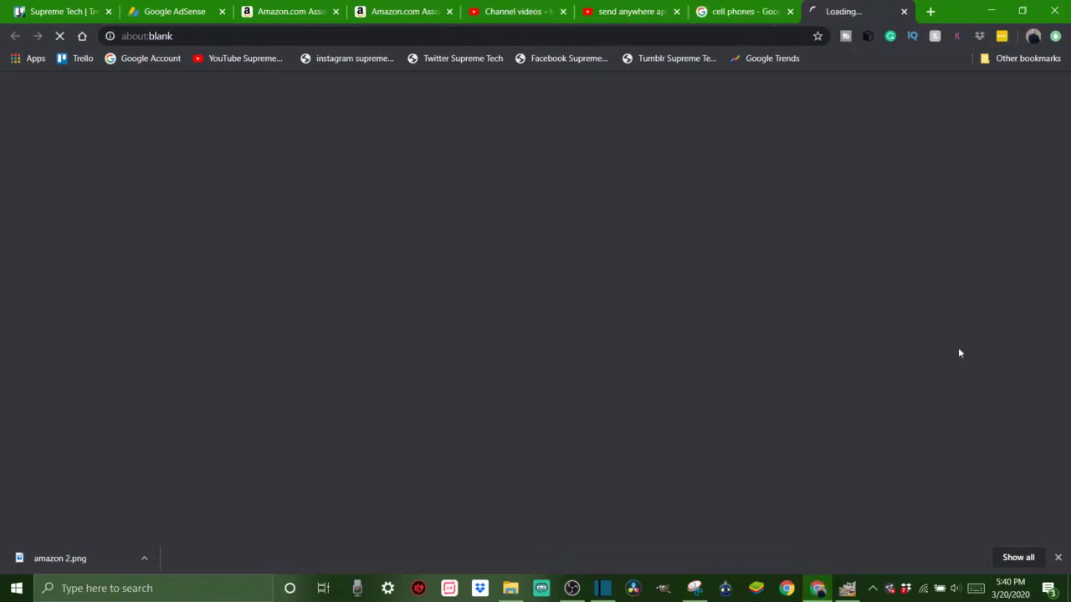
left_click(903, 12)
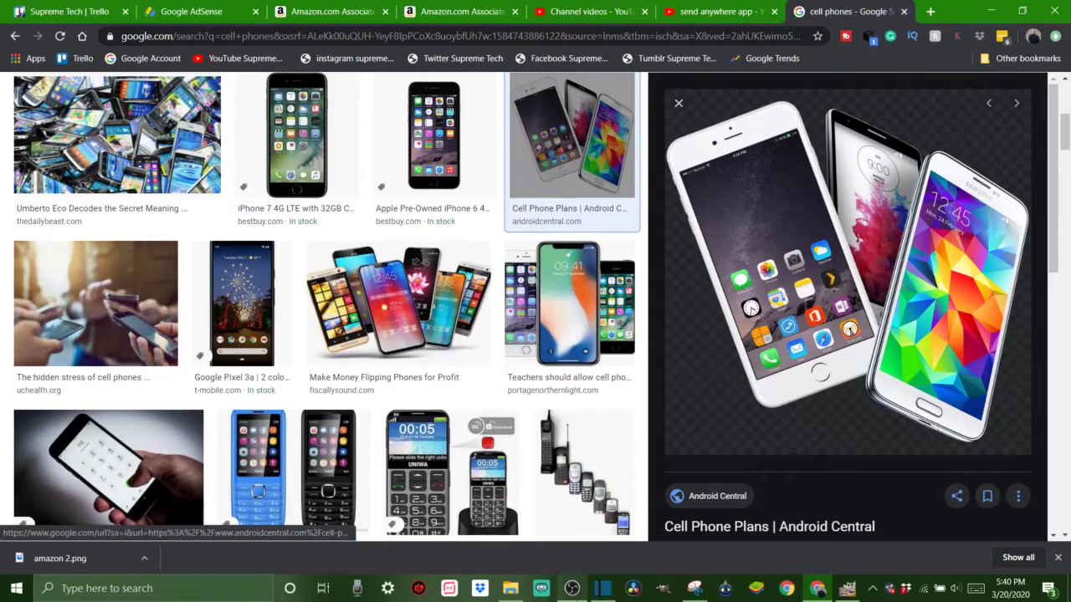
Return to Snipping Tool, set the capture mode to Rectangular Snip and move the snip window higher over the image results
left_click(695, 588)
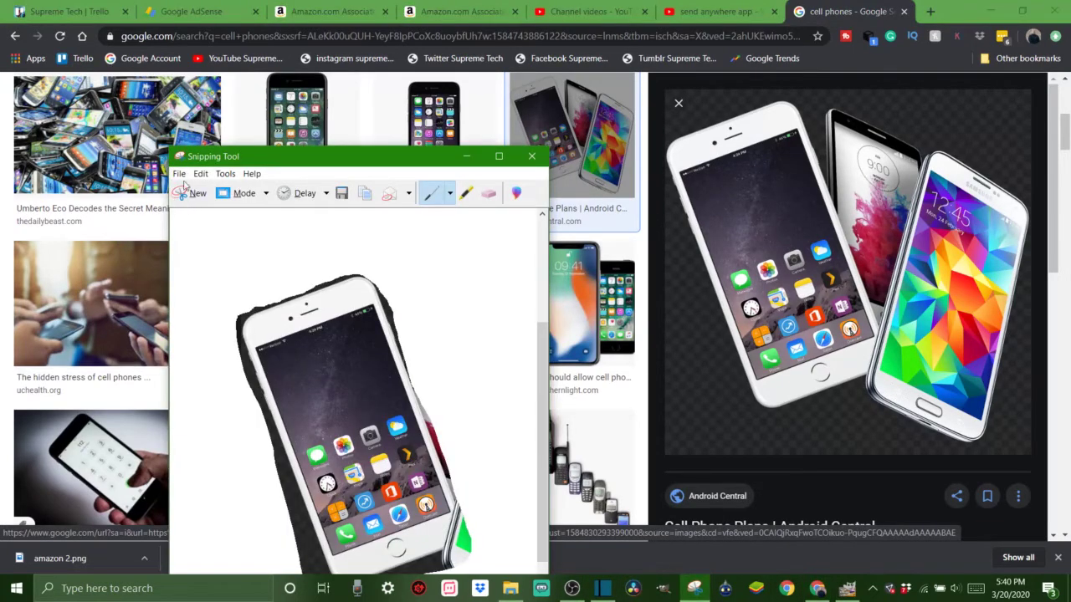
left_click(263, 195)
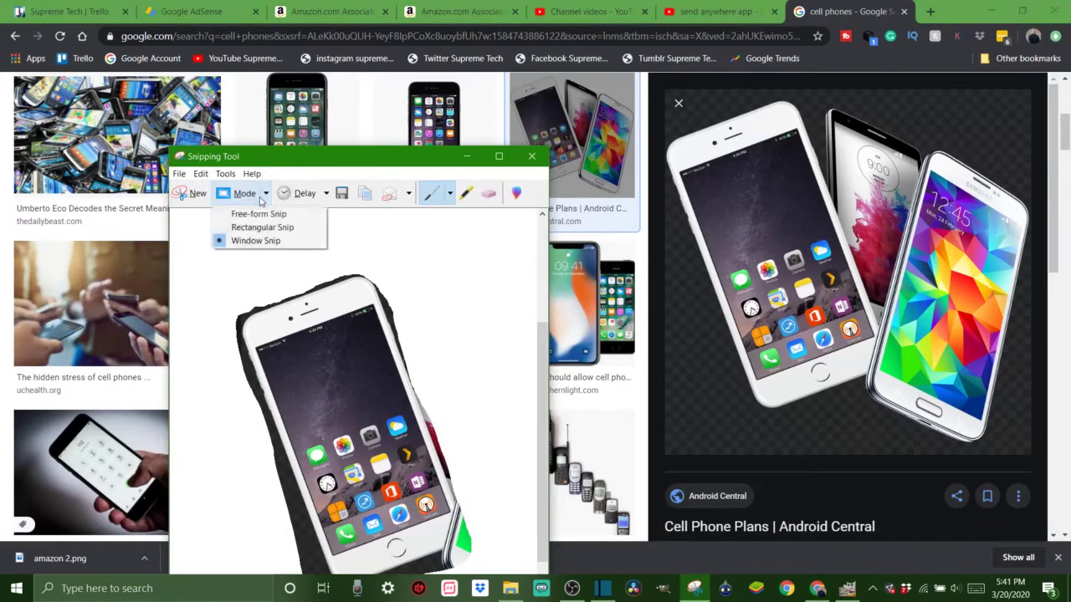
left_click(258, 229)
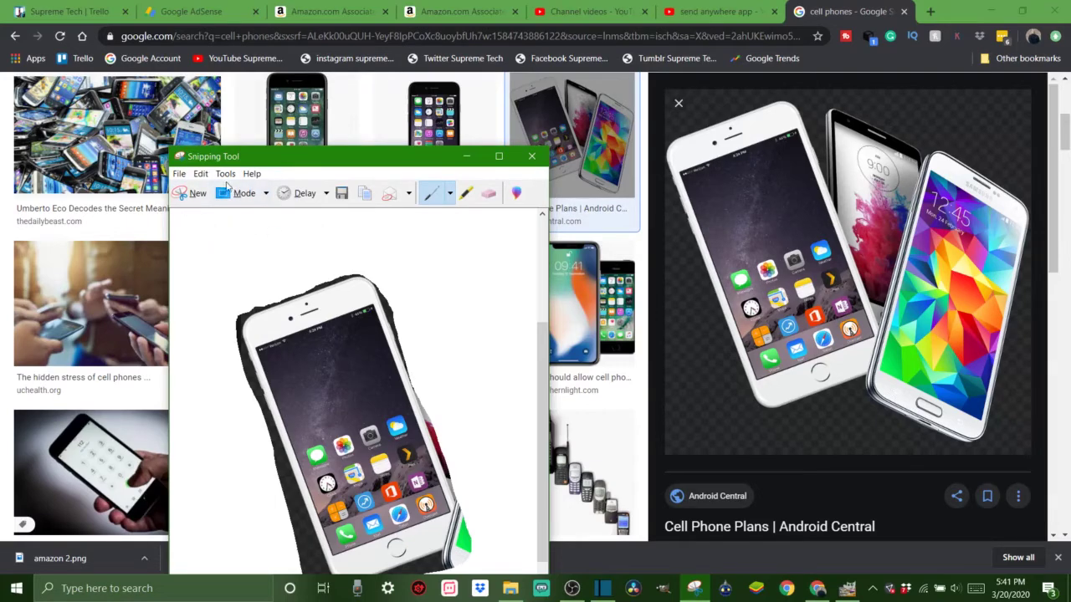
left_click_drag(287, 158, 281, 88)
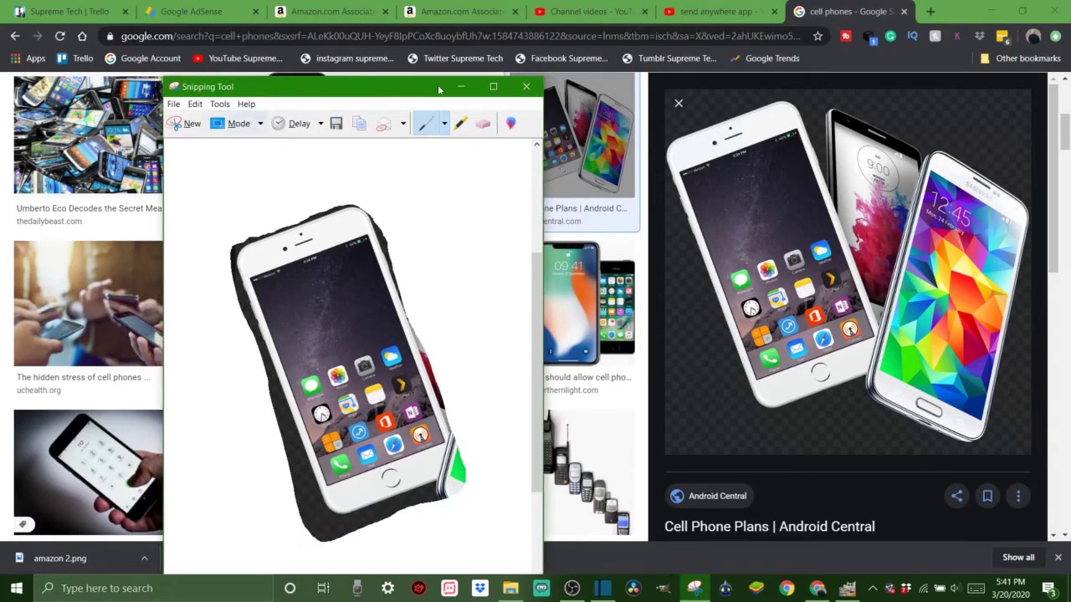
left_click(679, 120)
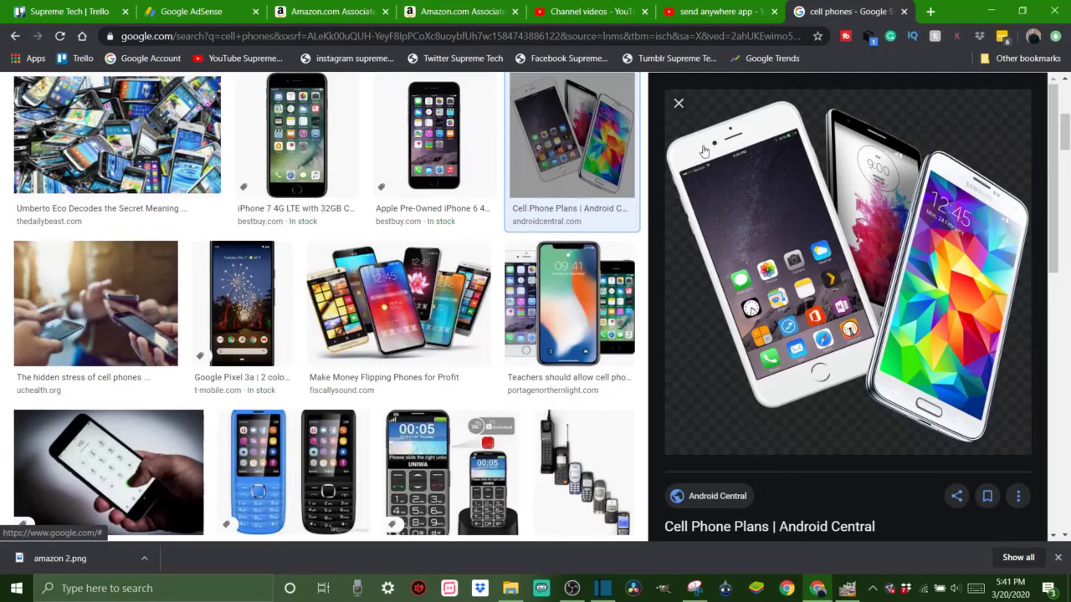
left_click(678, 102)
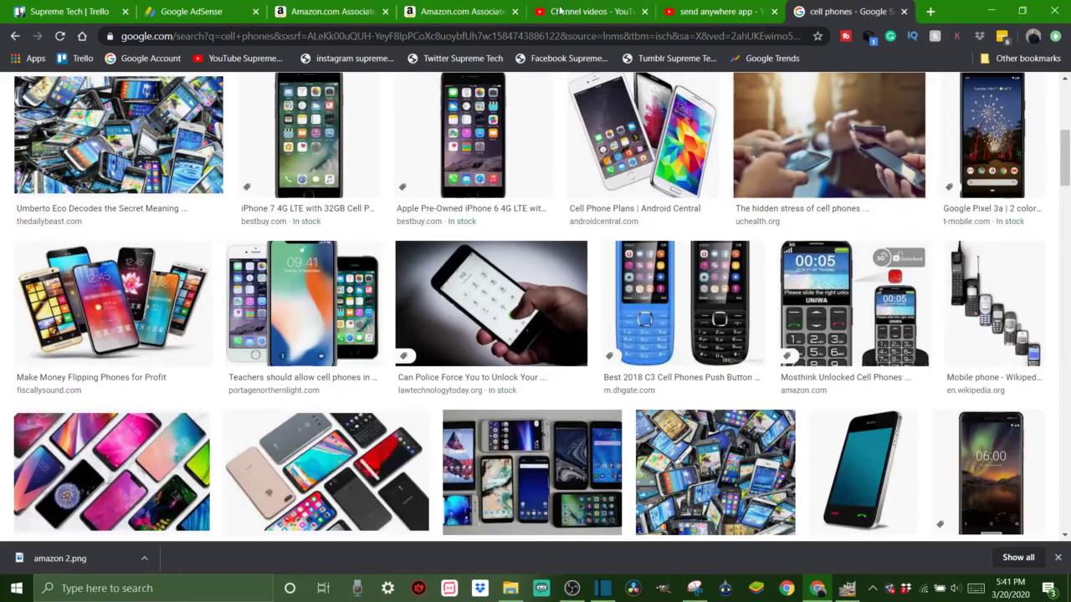
left_click(583, 17)
scroll(296, 469, "down", 2)
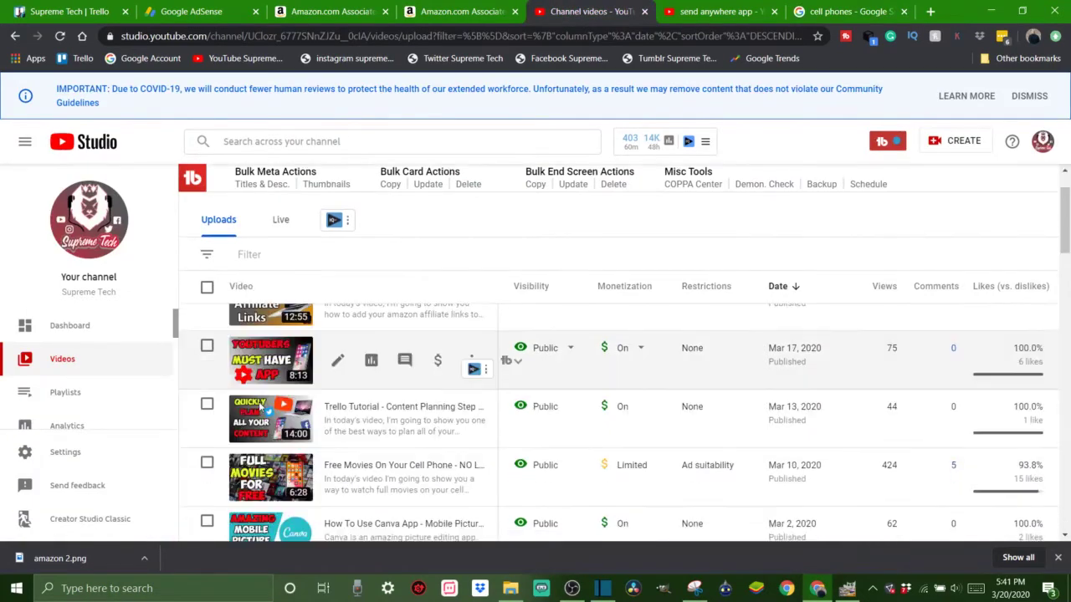
scroll(351, 477, "up", 3)
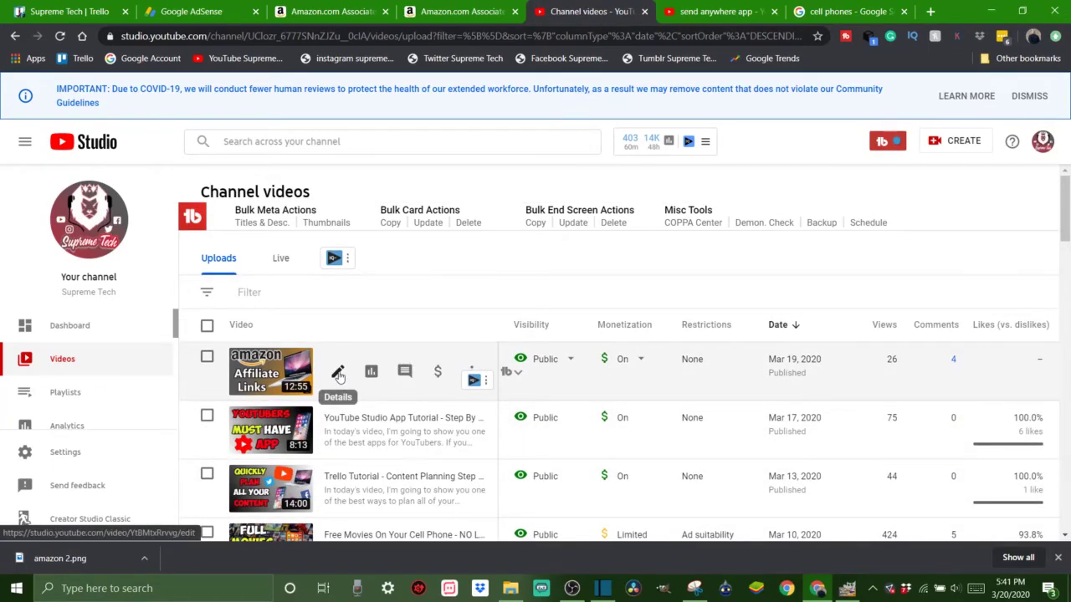
left_click(338, 375)
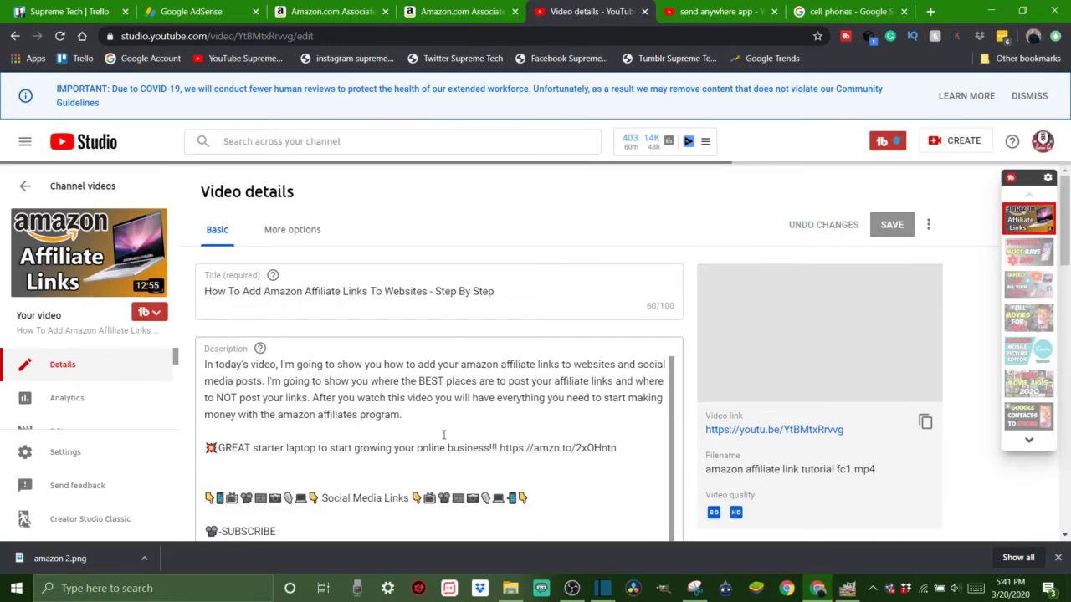
Return to Snipping Tool and capture a rectangular snip of the "GREAT starter laptop" link line in the video description
left_click(697, 591)
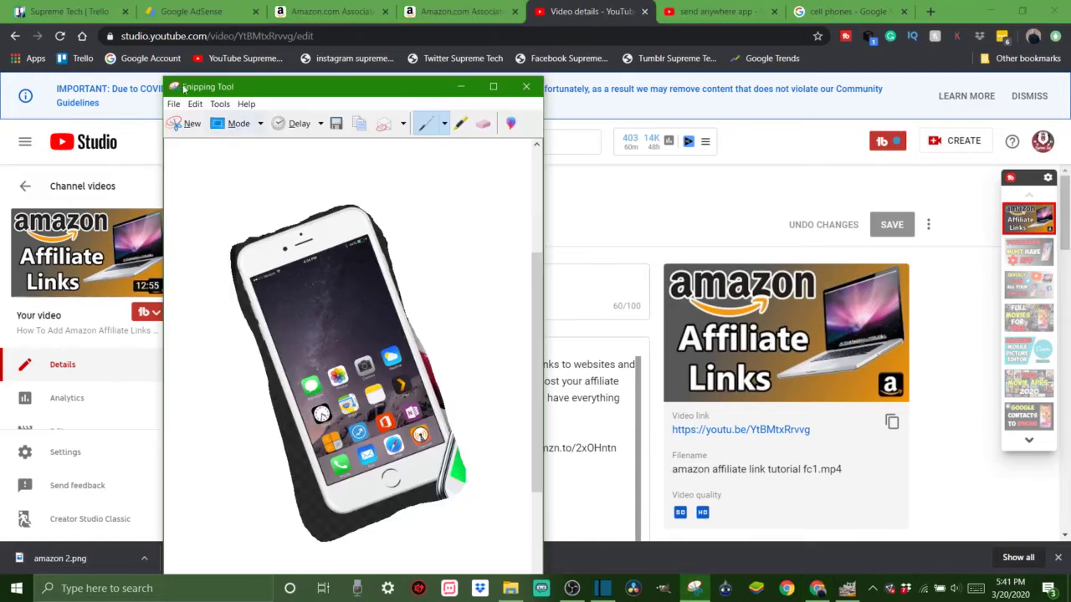
left_click(188, 124)
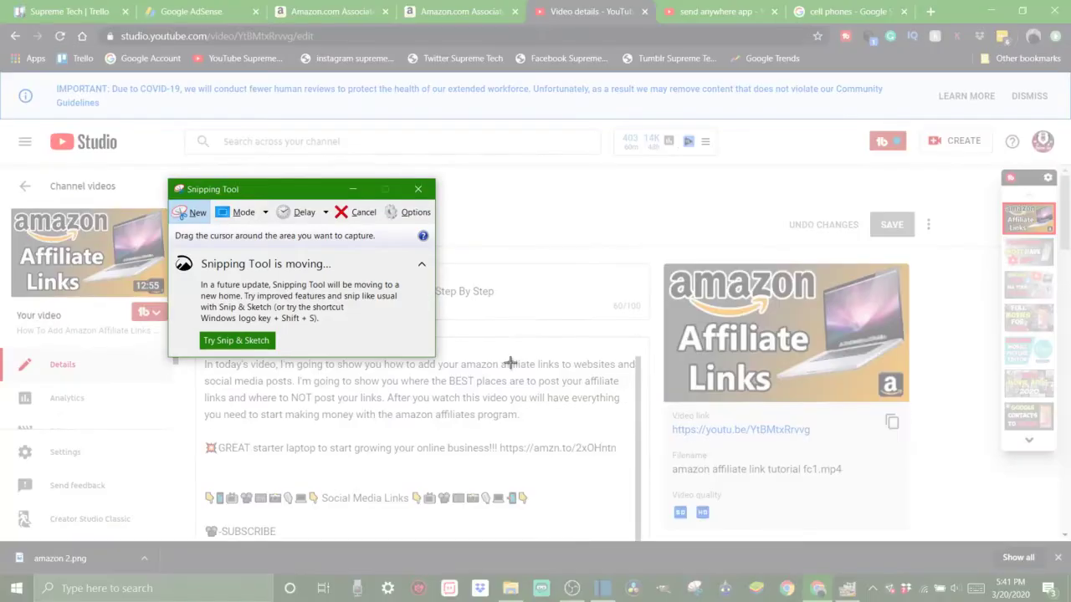
left_click_drag(300, 186, 639, 126)
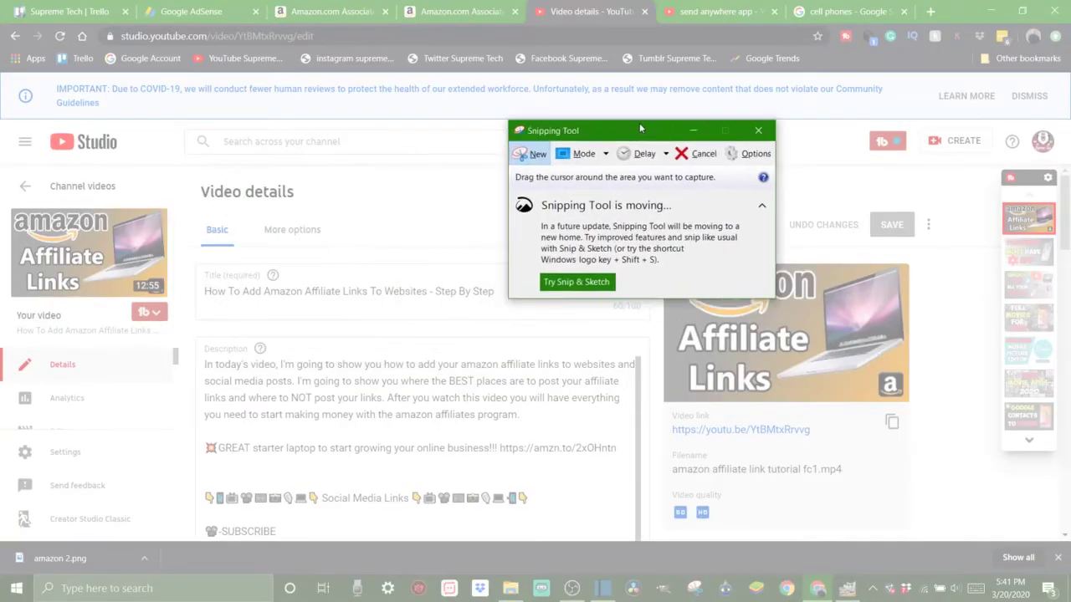
left_click_drag(202, 436, 621, 463)
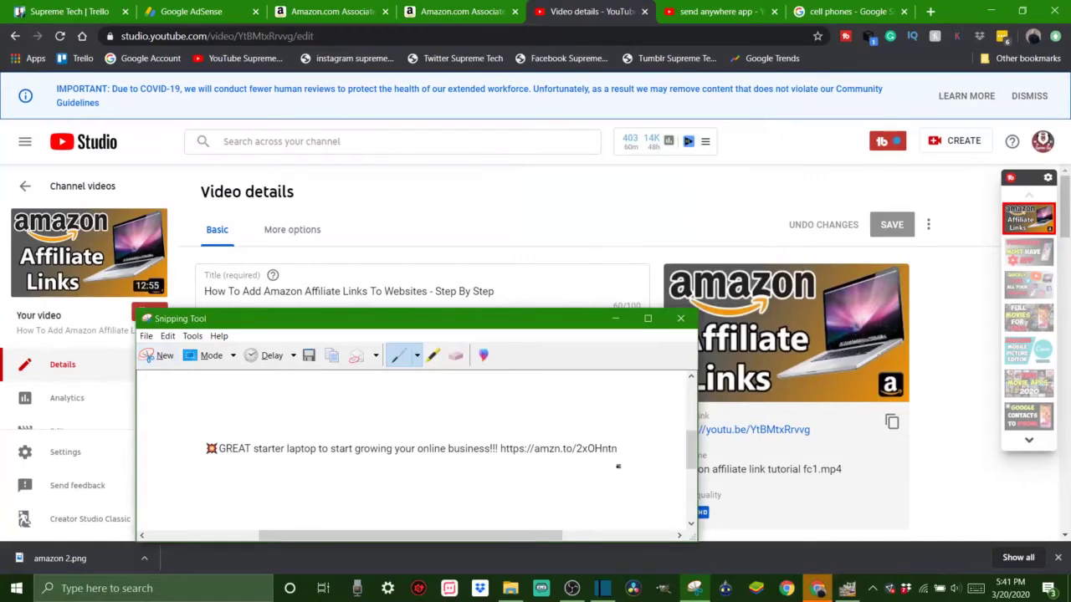
Save the laptop link snip in the Pictures folder as a PNG named "test 2"
left_click(146, 335)
left_click(161, 363)
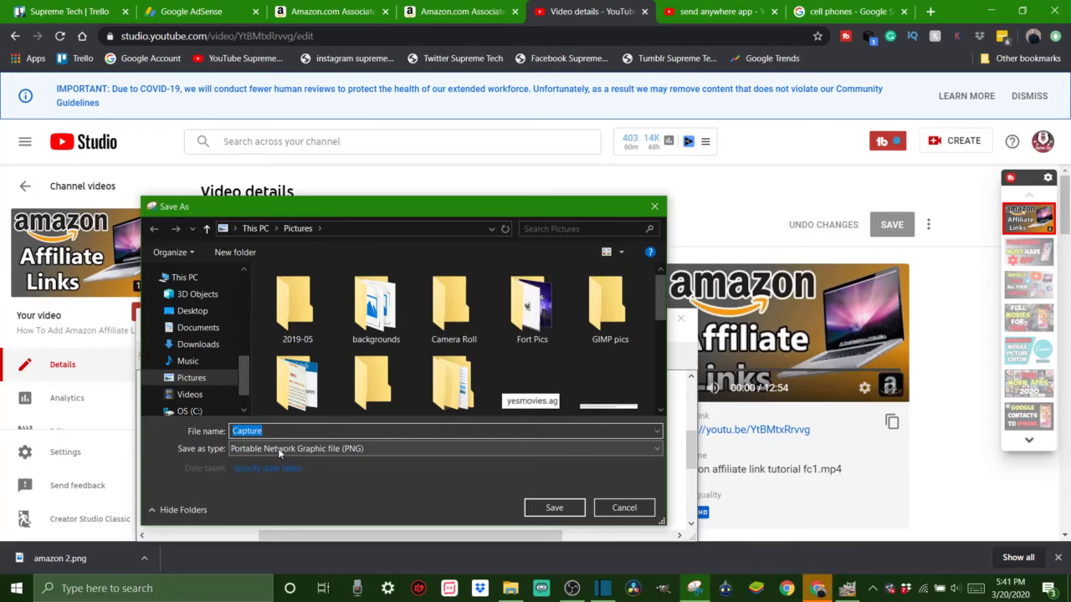
type("test")
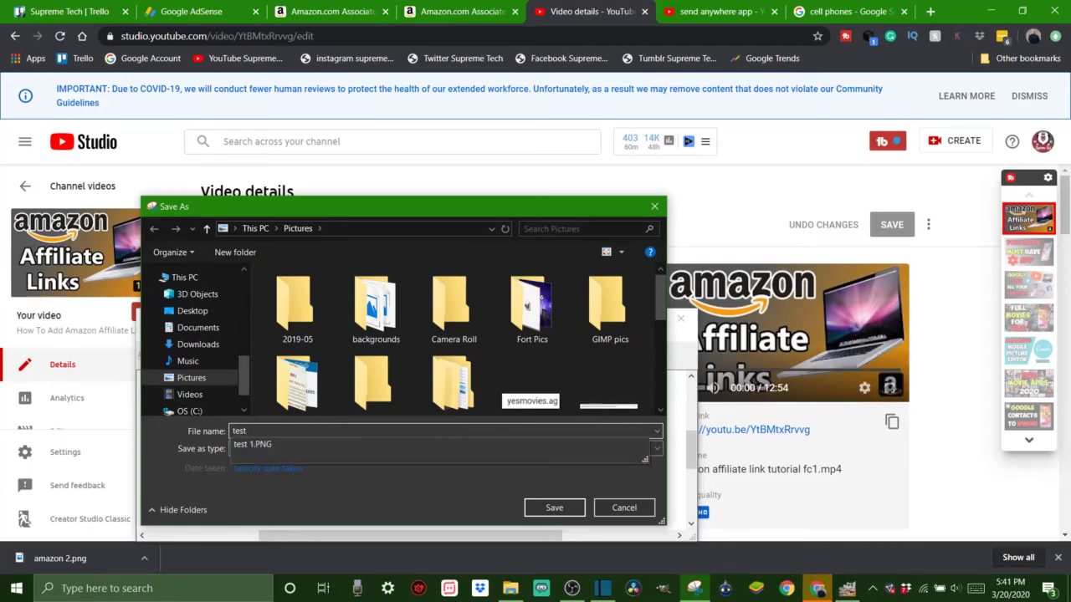
type(" 2")
key("Return")
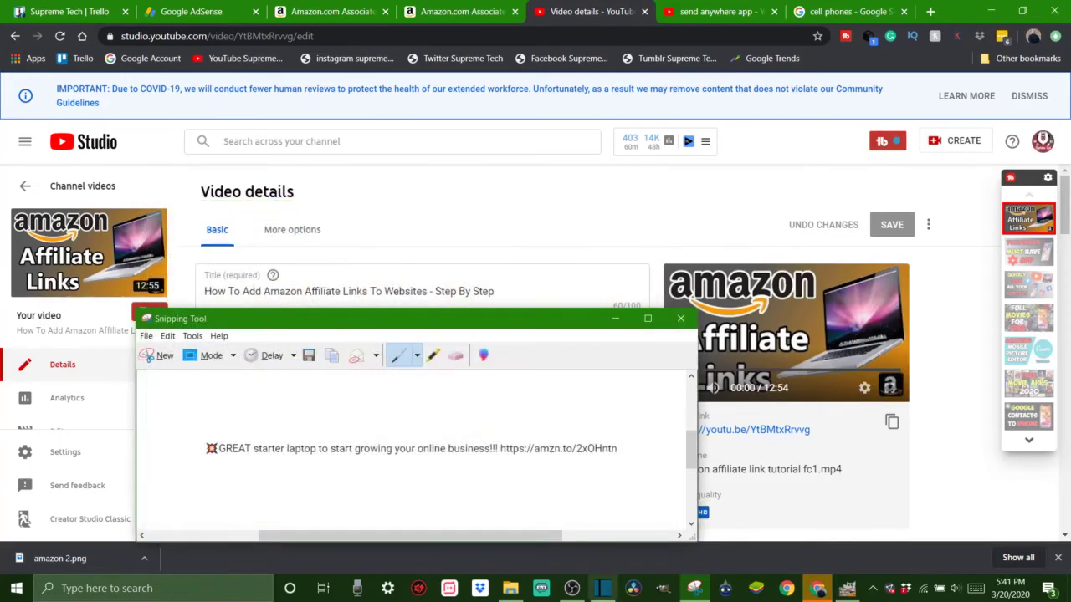
Open the Pictures folder in File Explorer and look through its files for the saved "test 1" and "test 2" snips
left_click(510, 588)
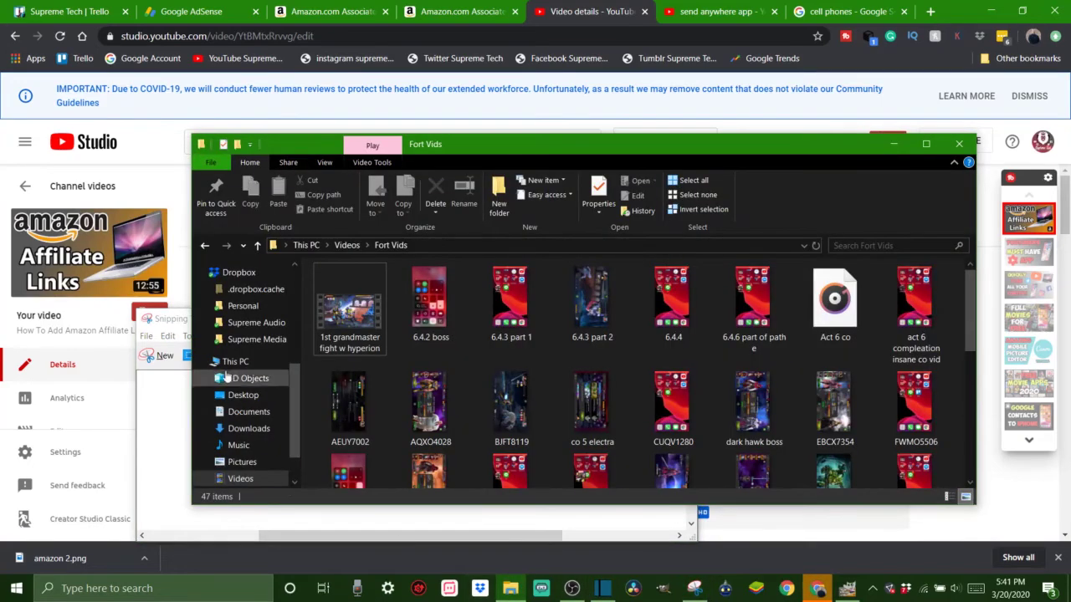
scroll(230, 375, "up", 4)
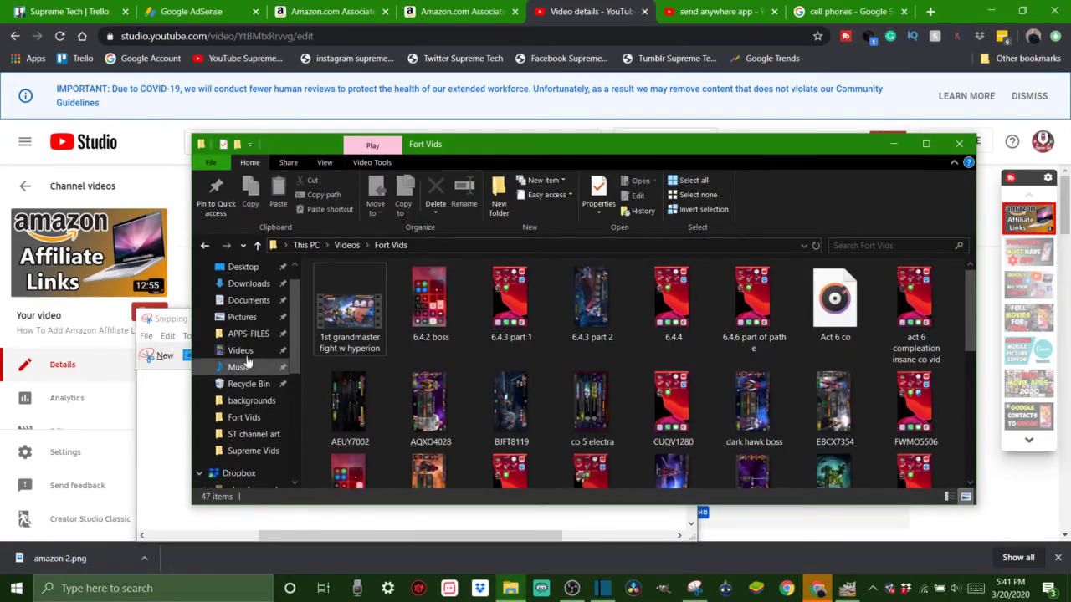
left_click(242, 317)
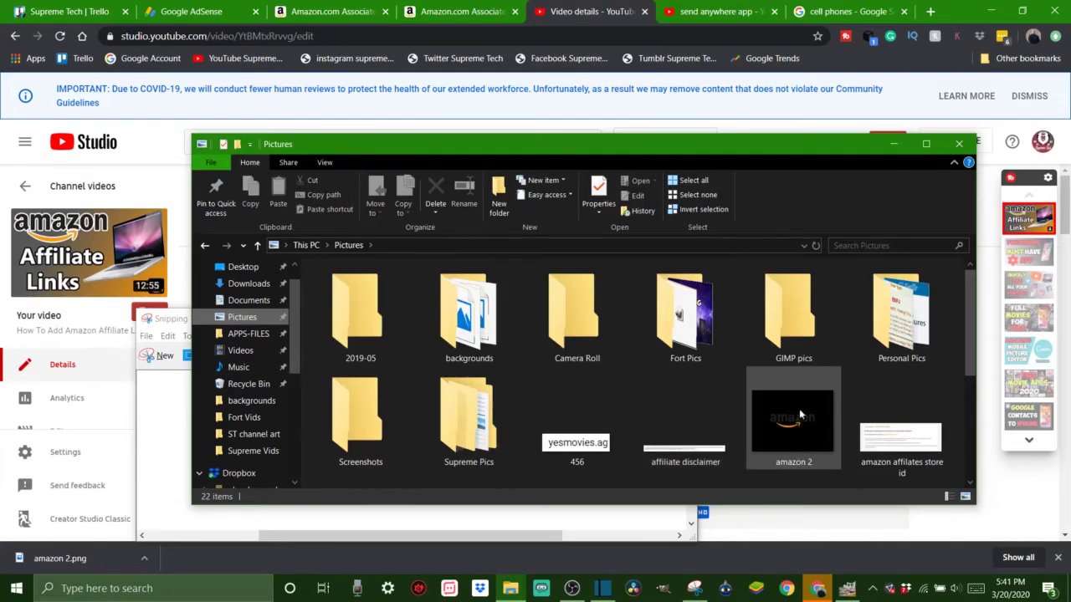
scroll(800, 415, "down", 3)
scroll(800, 415, "up", 3)
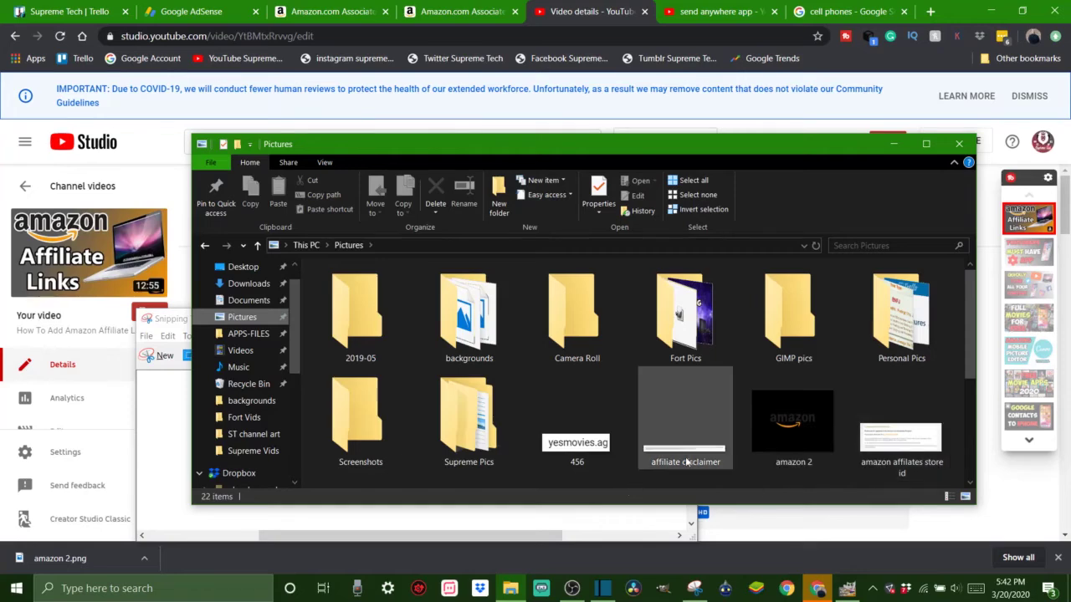
scroll(686, 464, "down", 1)
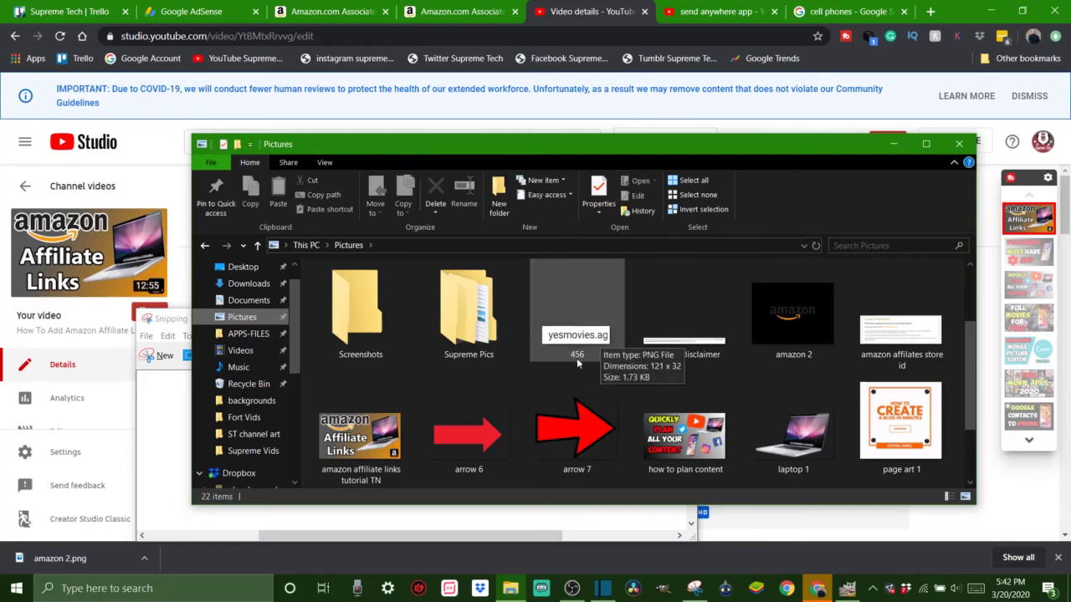
scroll(724, 409, "down", 3)
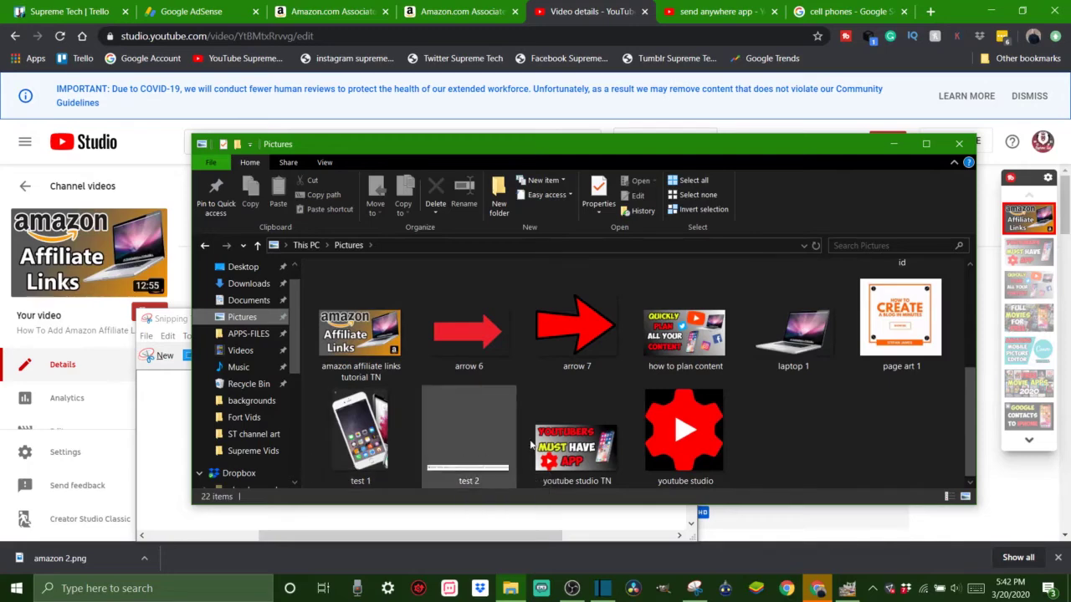
scroll(896, 431, "up", 5)
scroll(895, 432, "down", 3)
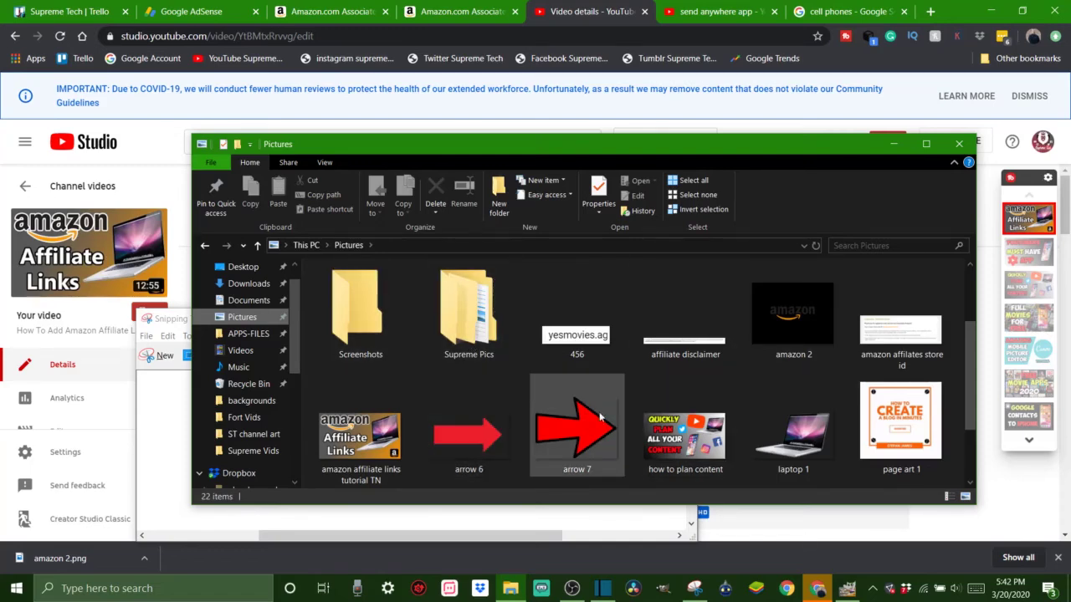
Minimize the Pictures folder window and close the Snipping Tool window holding the laptop link snip
left_click(892, 146)
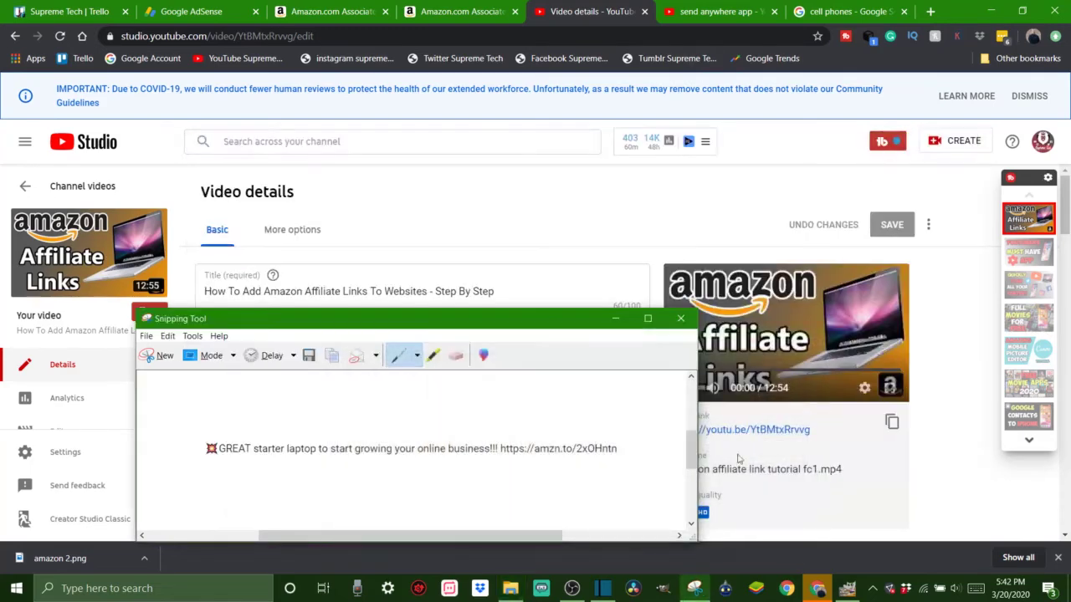
left_click_drag(492, 323, 728, 164)
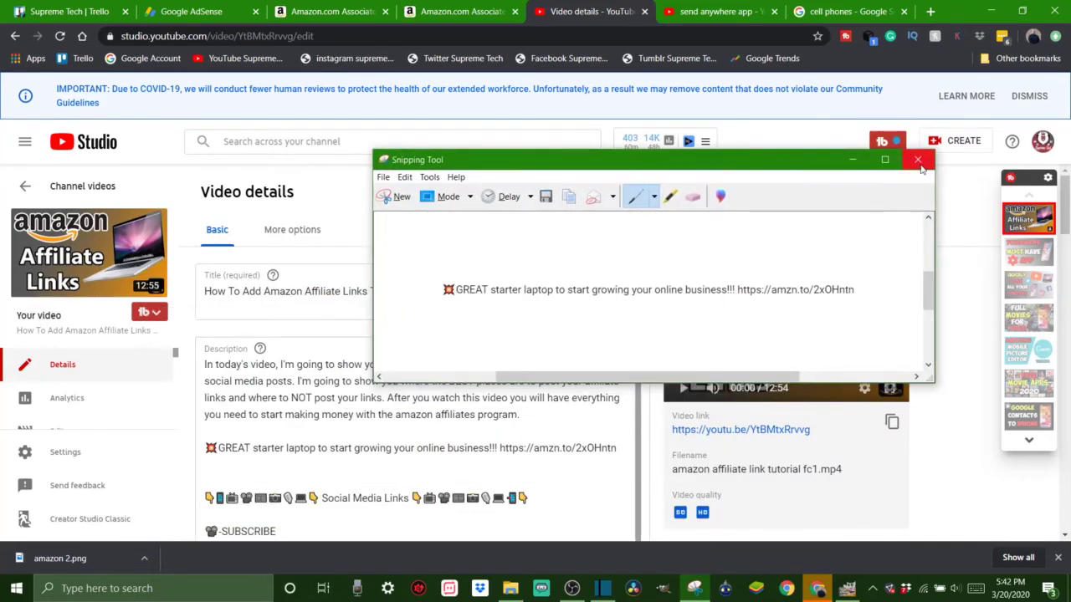
left_click(917, 160)
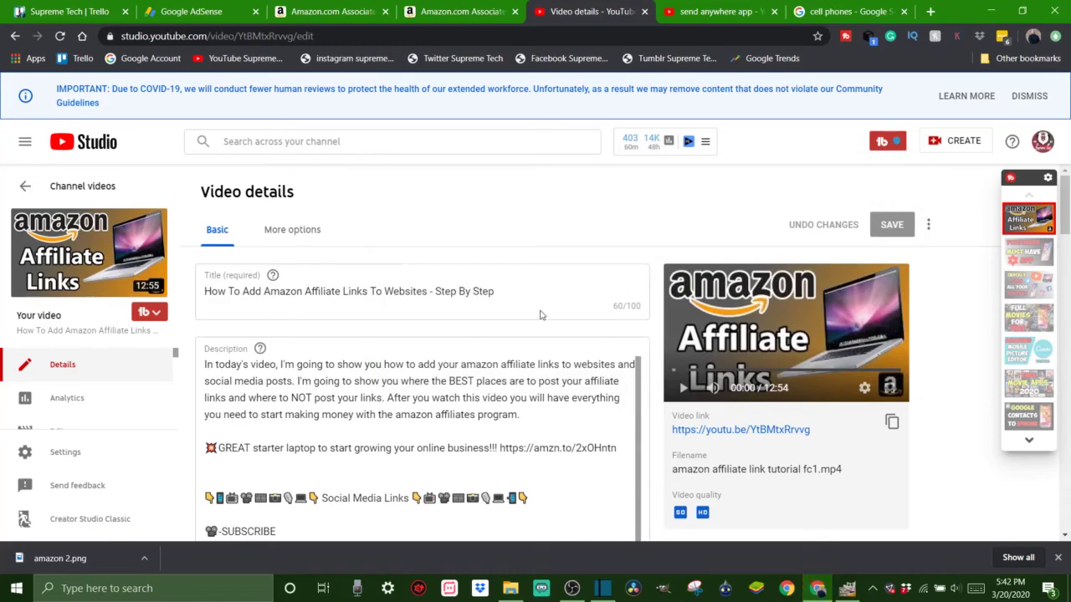